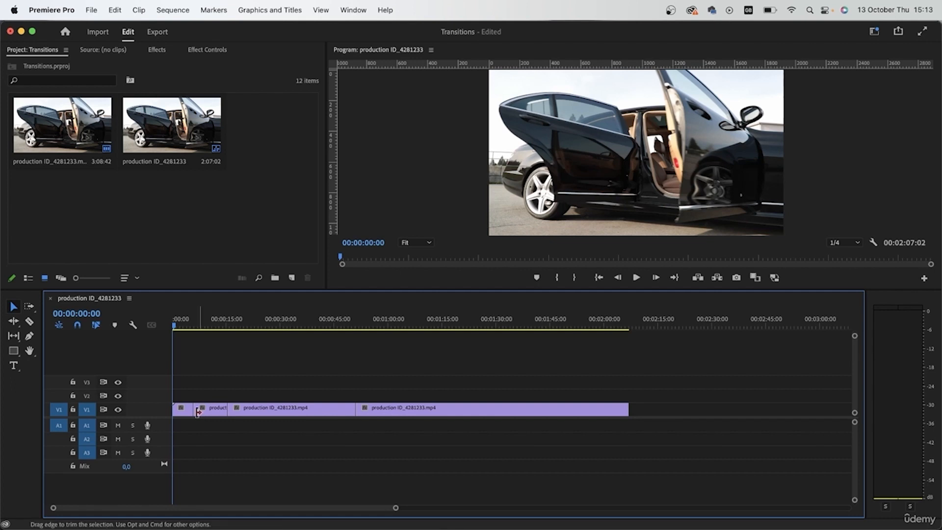
Scrub and play through the first clips on V1 to review the cuts, ending at the sequence start.
{"action": "key", "text": "equal"}
{"action": "key", "text": "equal"}
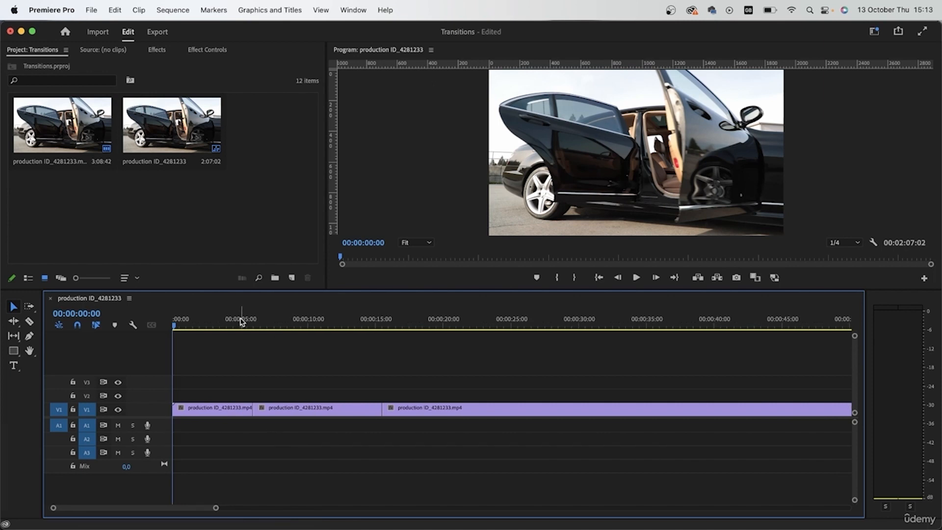
{"action": "mouse_move", "coordinate": [232, 321]}
{"action": "left_mouse_down"}
{"action": "mouse_move", "coordinate": [258, 332]}
{"action": "mouse_move", "coordinate": [221, 332]}
{"action": "left_mouse_up"}
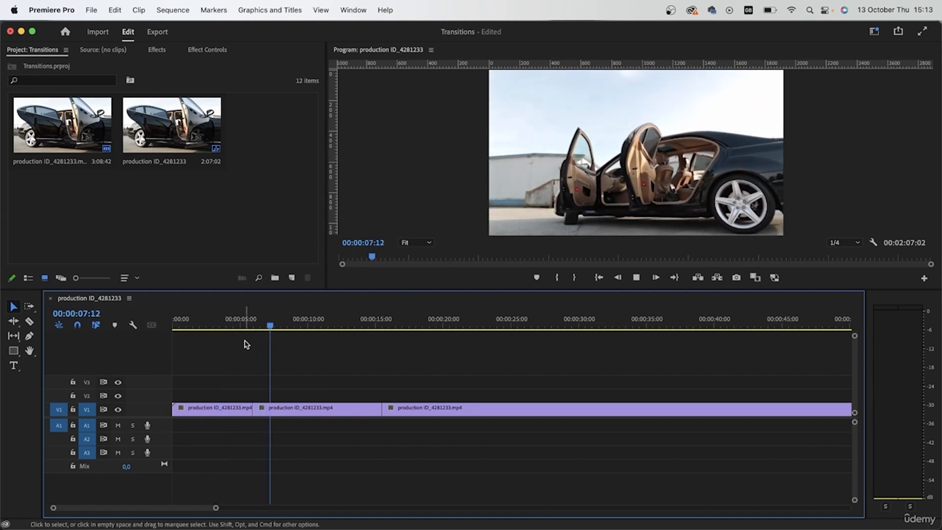
{"action": "left_click_drag", "start_coordinate": [276, 324], "coordinate": [397, 381]}
{"action": "left_click_drag", "start_coordinate": [394, 334], "coordinate": [251, 396]}
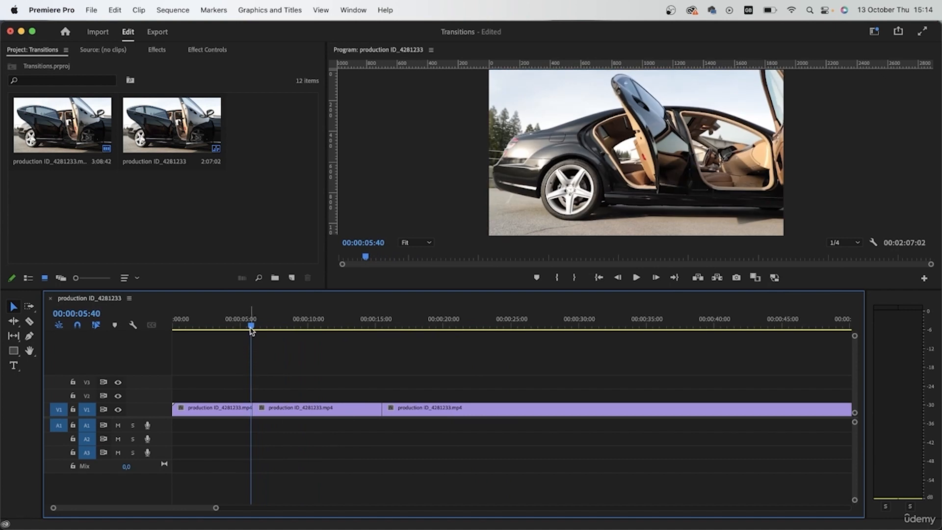
{"action": "left_click_drag", "start_coordinate": [251, 327], "coordinate": [132, 362]}
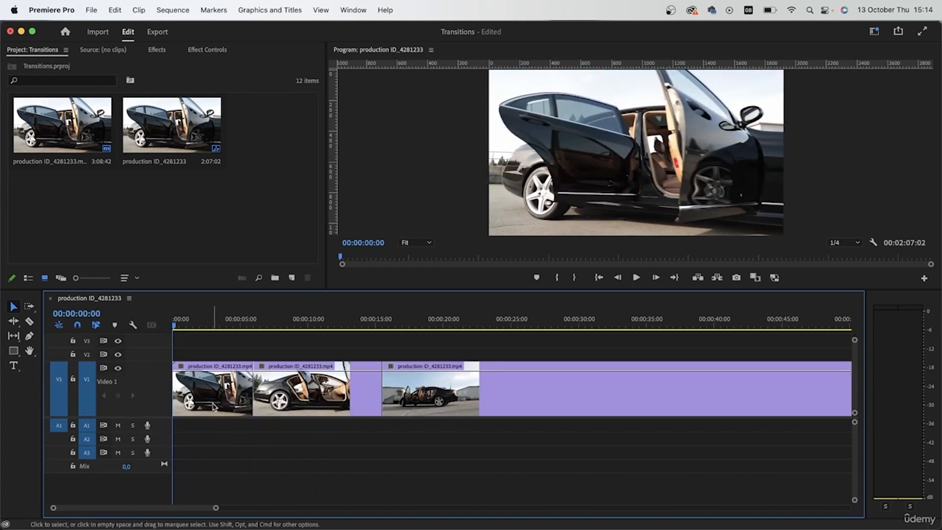
Display the time-remapping speed line on the second and third clips of V1.
{"action": "left_click", "coordinate": [262, 367]}
{"action": "mouse_move", "coordinate": [292, 404]}
{"action": "left_click", "coordinate": [362, 404]}
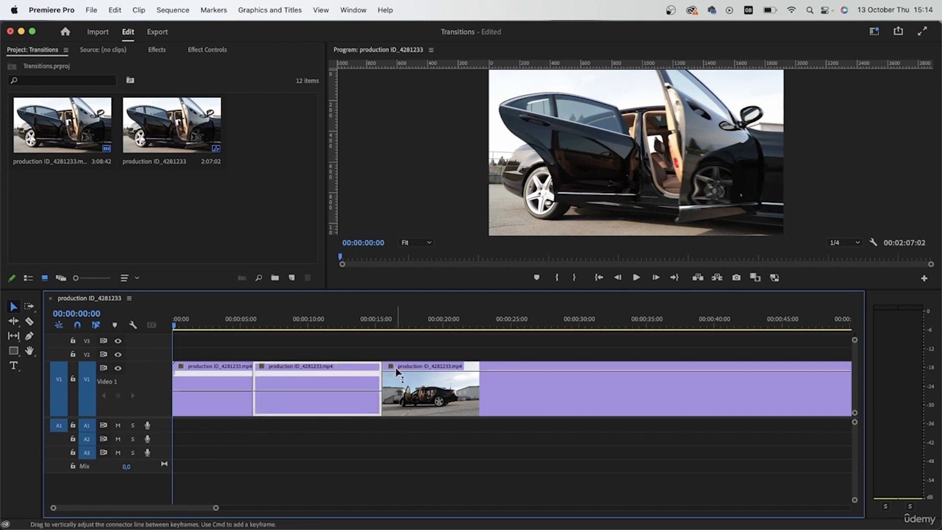
{"action": "left_click", "coordinate": [392, 366]}
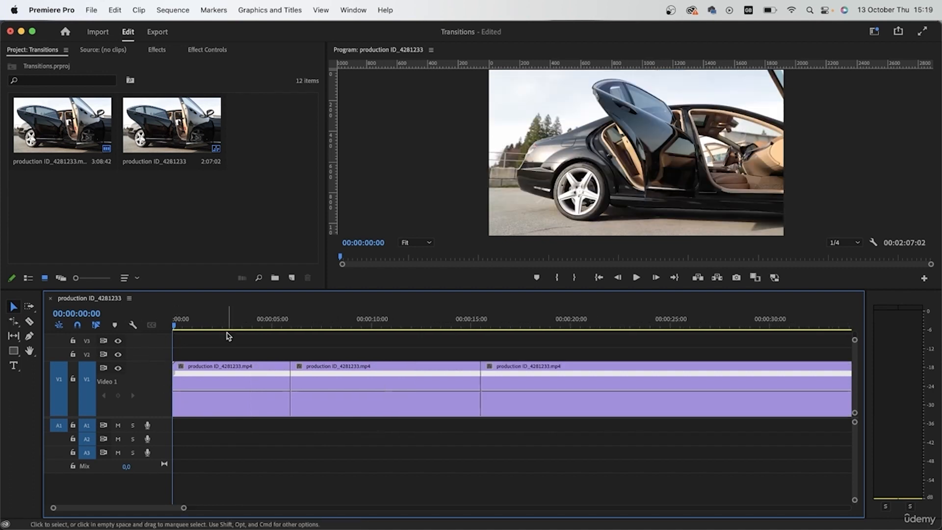
Move all clips after the first one to start at about 00:00:32, leaving a gap, and preview the last clip.
{"action": "left_click_drag", "start_coordinate": [537, 342], "coordinate": [405, 393]}
{"action": "key", "text": "minus"}
{"action": "key", "text": "minus"}
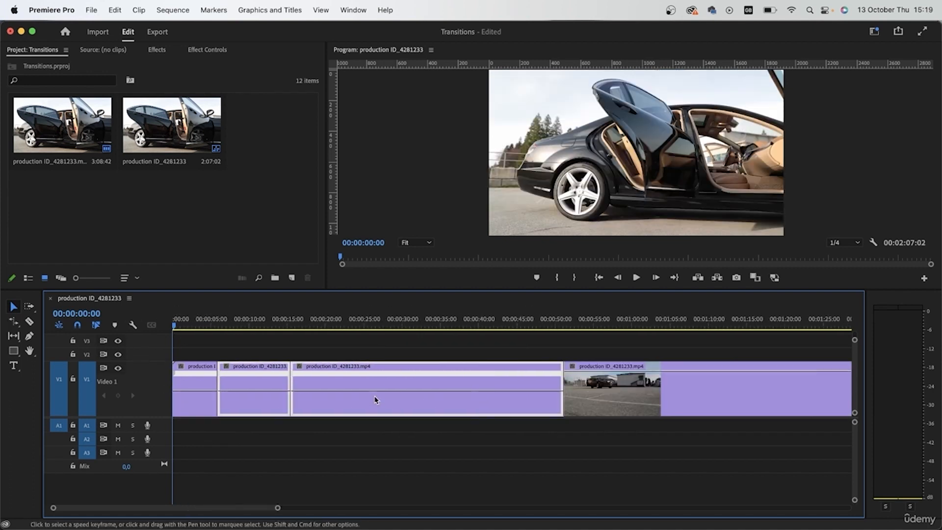
{"action": "left_click_drag", "start_coordinate": [427, 352], "coordinate": [302, 407]}
{"action": "left_click", "coordinate": [452, 324]}
{"action": "key", "text": "space"}
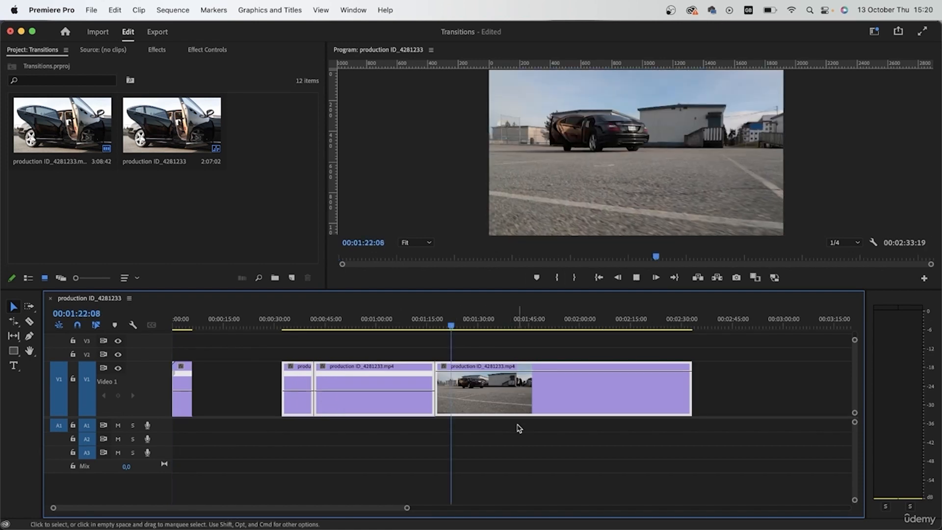
{"action": "key", "text": "space"}
Add a speed keyframe to the first clip at 00:00:00:38.
{"action": "left_click_drag", "start_coordinate": [215, 323], "coordinate": [146, 325]}
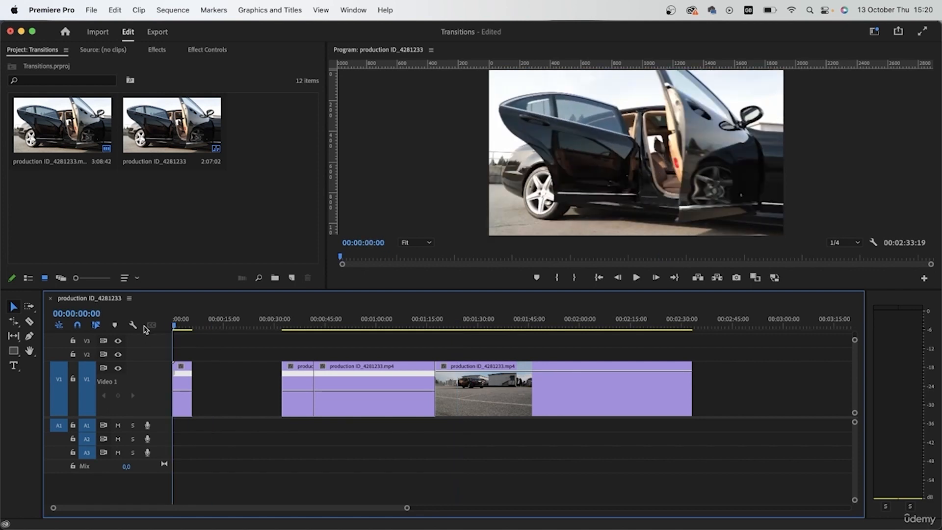
{"action": "scroll", "coordinate": [215, 408], "scroll_direction": "up", "scroll_amount": 8}
{"action": "scroll", "coordinate": [215, 408], "scroll_direction": "up", "scroll_amount": 4}
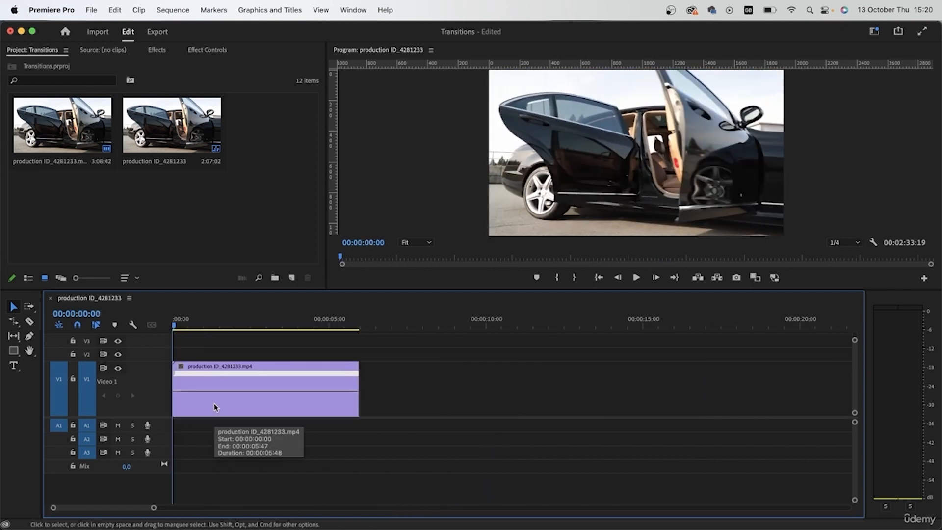
{"action": "left_click_drag", "start_coordinate": [175, 328], "coordinate": [196, 333]}
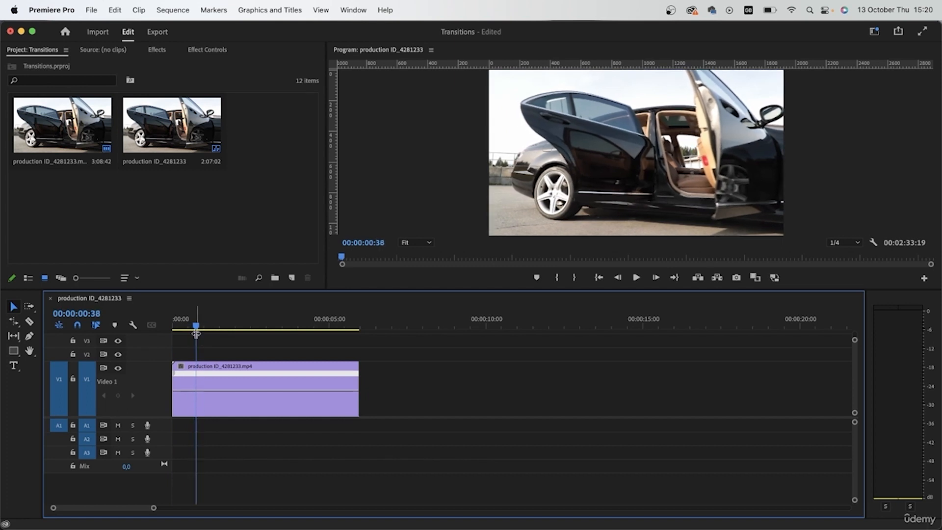
{"action": "left_click", "coordinate": [198, 391], "text": "super"}
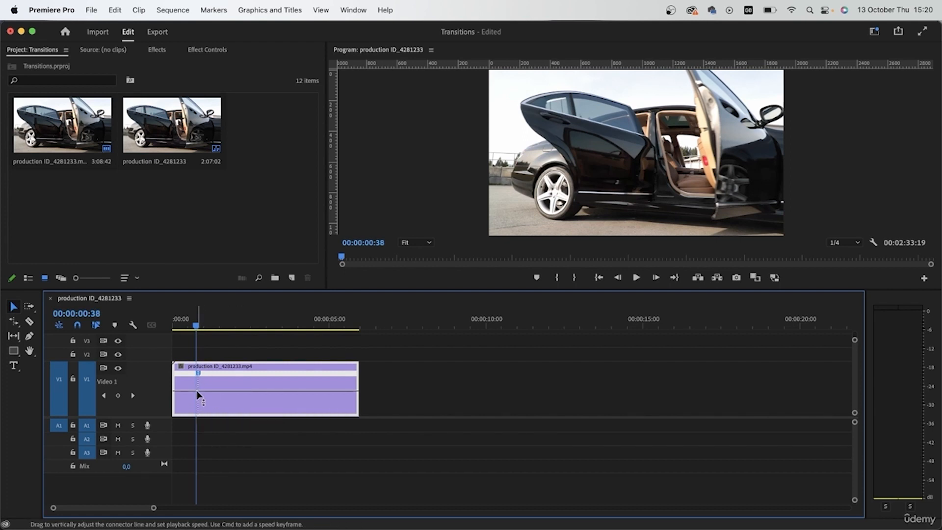
Sharply raise the first clip's playback speed in the section after its speed keyframe.
{"action": "scroll", "coordinate": [197, 392], "scroll_direction": "up", "scroll_amount": 5}
{"action": "scroll", "coordinate": [197, 392], "scroll_direction": "left", "scroll_amount": 2}
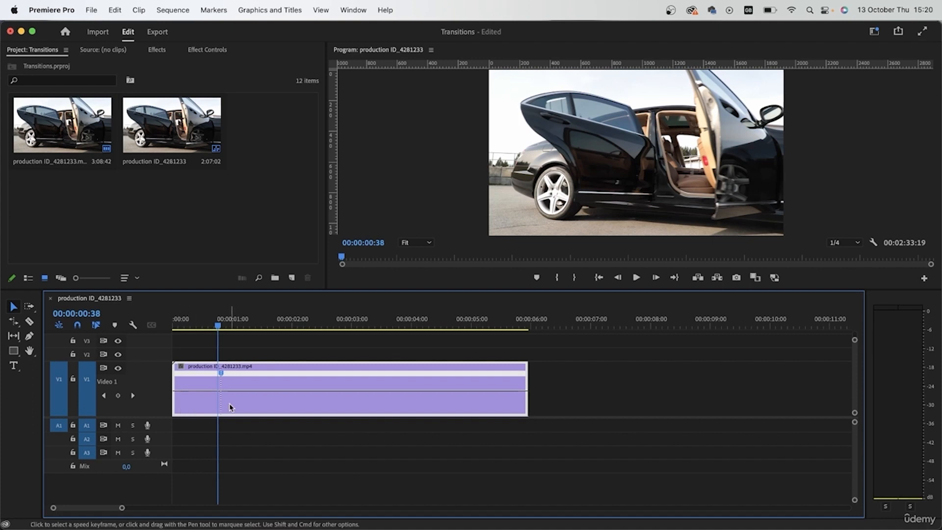
{"action": "left_click_drag", "start_coordinate": [249, 391], "coordinate": [249, 377]}
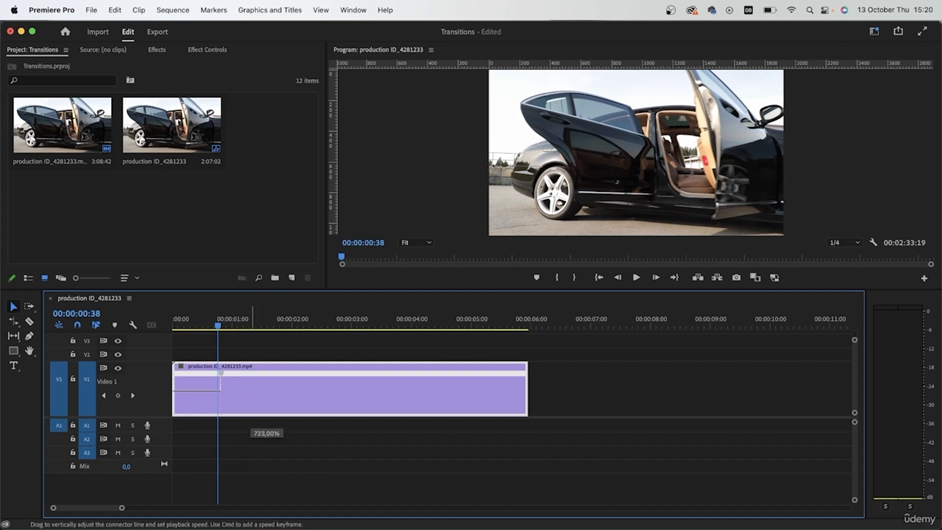
{"action": "left_click_drag", "start_coordinate": [249, 377], "coordinate": [251, 15]}
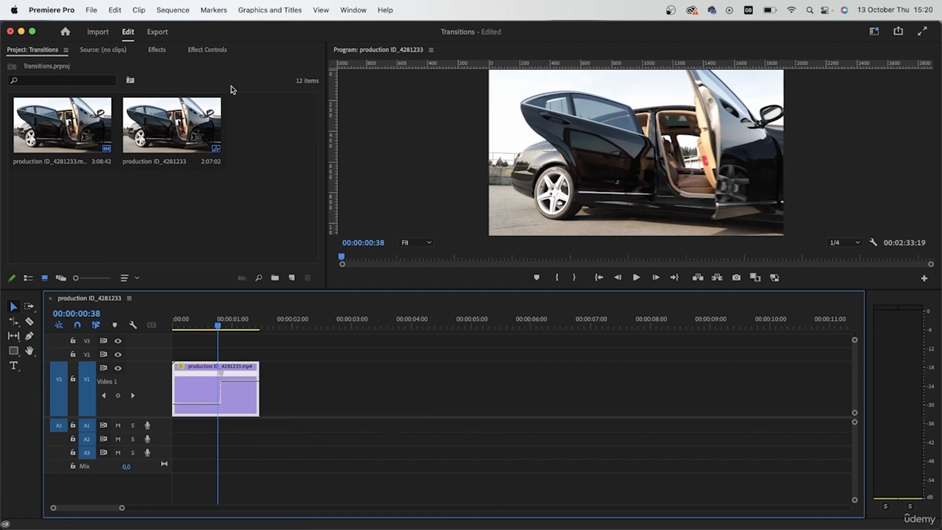
Set the sequence's out point at the end of the first clip and play back its speed change.
{"action": "left_click_drag", "start_coordinate": [269, 327], "coordinate": [191, 317]}
{"action": "key", "text": "o"}
{"action": "key", "text": "space"}
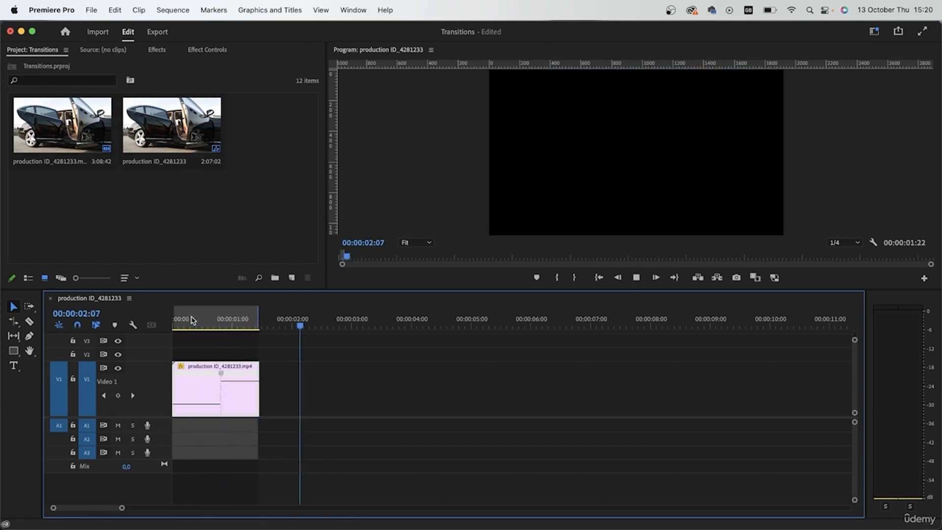
{"action": "left_click_drag", "start_coordinate": [191, 319], "coordinate": [160, 330]}
{"action": "key", "text": "space"}
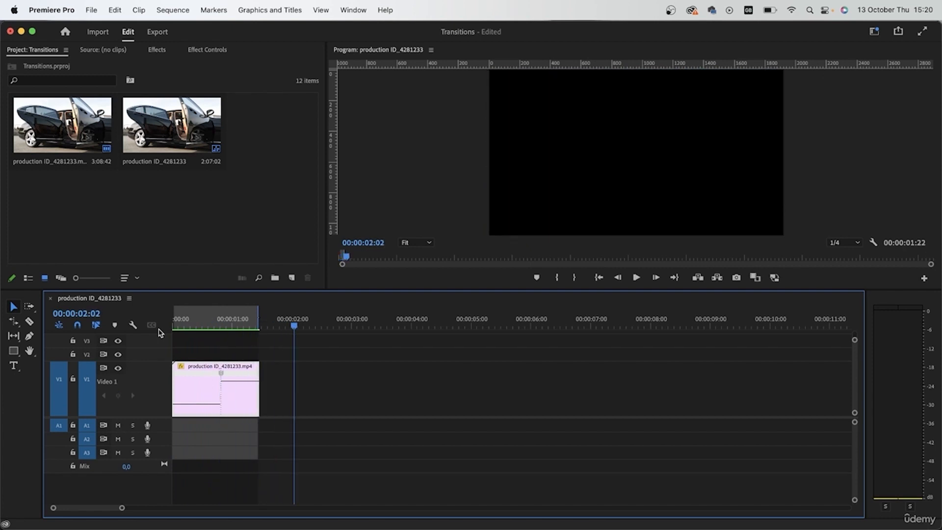
Raise the first clip's speed after the keyframe further and bring the out point to the shortened clip's end, previewing the result.
{"action": "left_click_drag", "start_coordinate": [248, 381], "coordinate": [250, 255]}
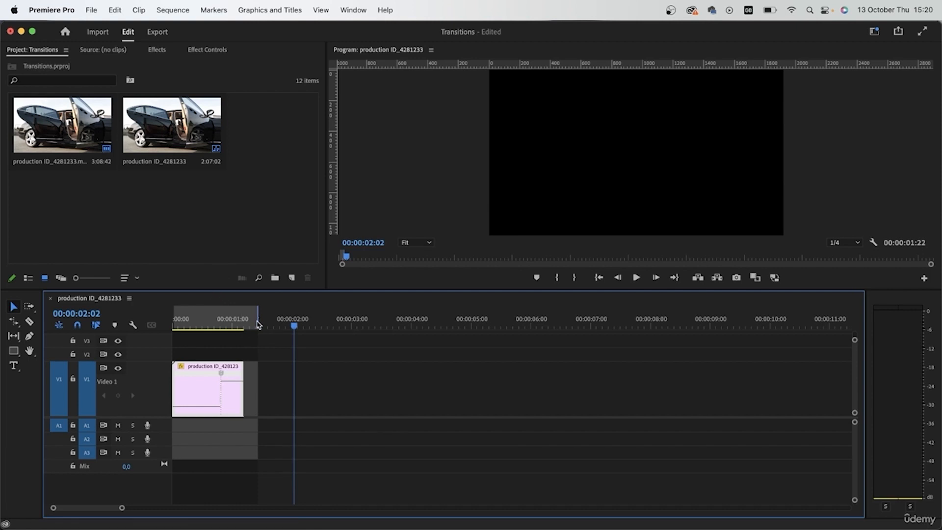
{"action": "left_click_drag", "start_coordinate": [259, 320], "coordinate": [163, 321]}
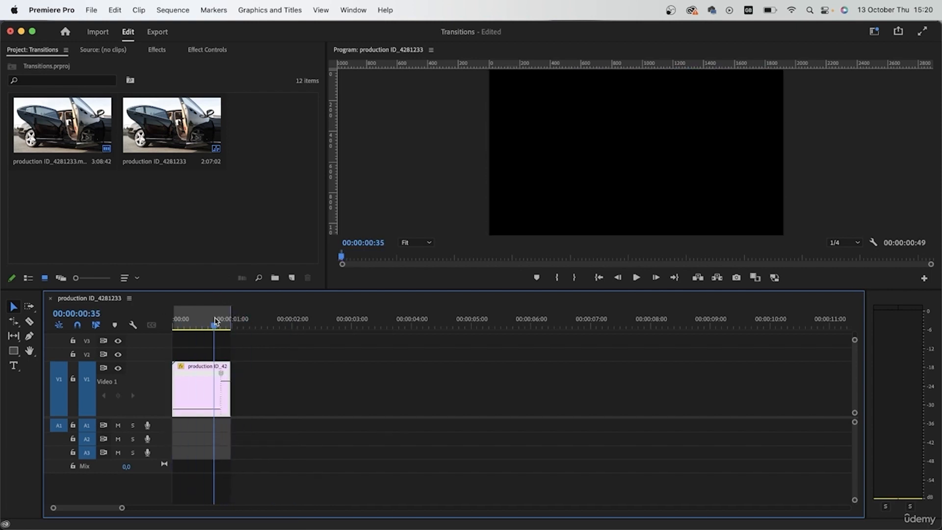
{"action": "key", "text": "space"}
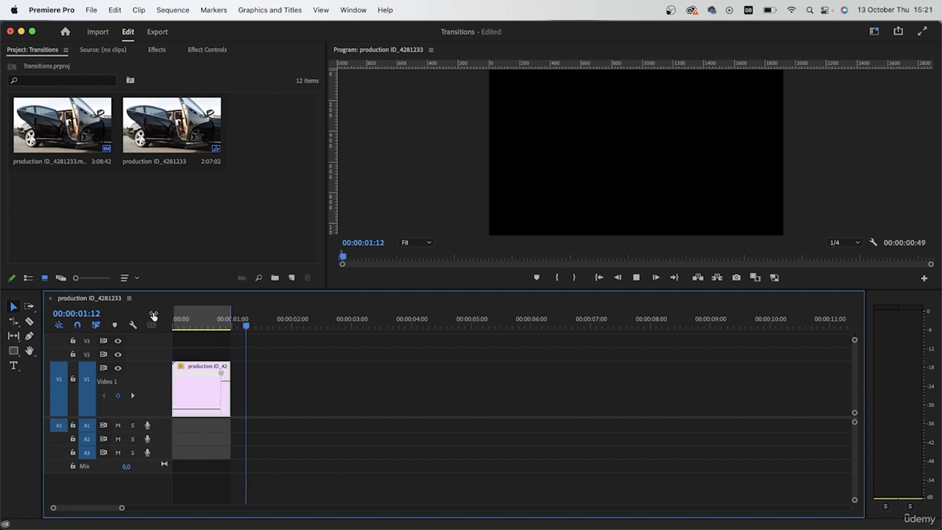
{"action": "key", "text": "Home"}
Split the first clip's speed keyframe into a short gradual ramp and check the clip's new end.
{"action": "left_click_drag", "start_coordinate": [199, 325], "coordinate": [210, 368]}
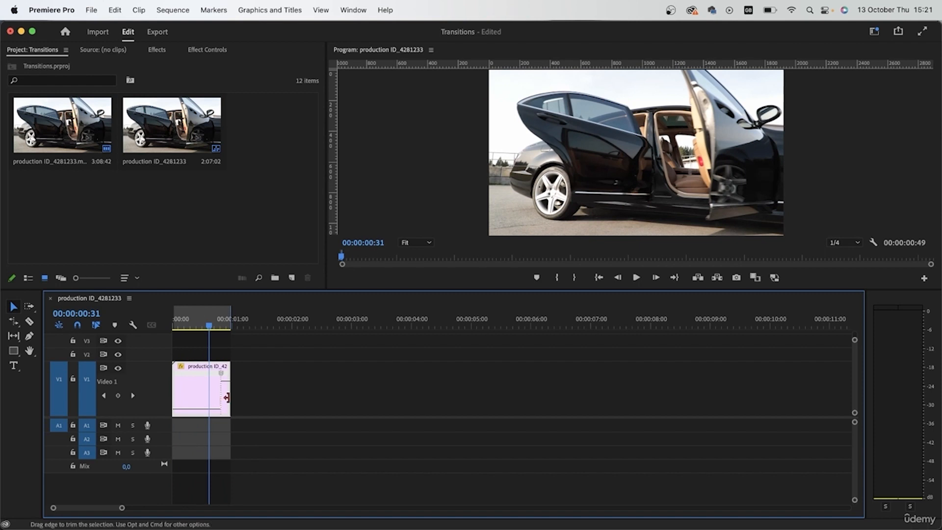
{"action": "scroll", "coordinate": [176, 413], "scroll_direction": "up", "scroll_amount": 5}
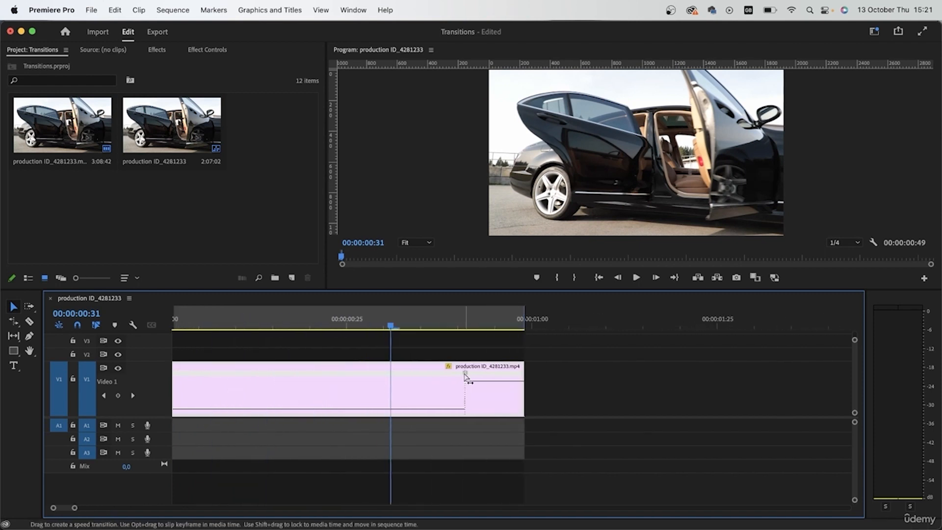
{"action": "left_click_drag", "start_coordinate": [466, 377], "coordinate": [448, 346]}
{"action": "key", "text": "super+z"}
{"action": "key", "text": "minus"}
{"action": "key", "text": "minus"}
{"action": "left_click", "coordinate": [296, 320]}
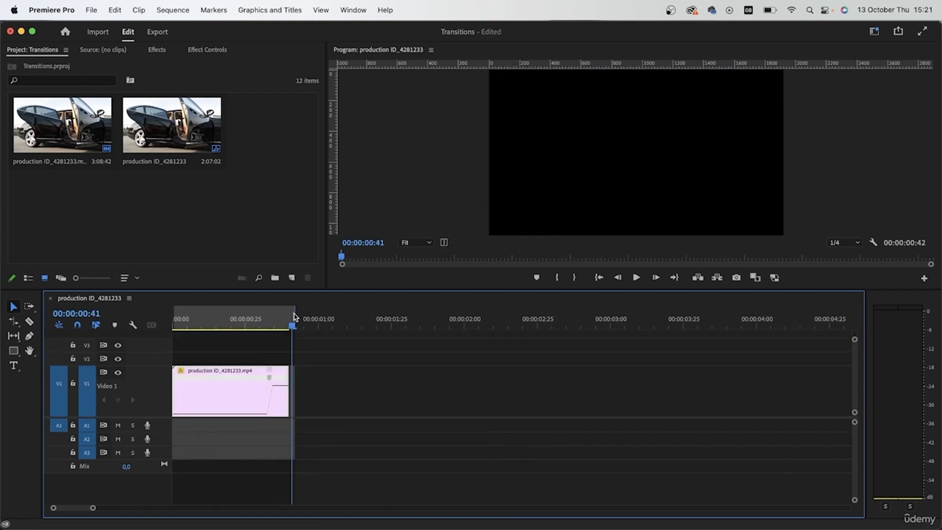
{"action": "left_click_drag", "start_coordinate": [296, 320], "coordinate": [289, 319]}
Try moving the next clip directly after the ramped first clip and preview the sequence from there.
{"action": "key", "text": "minus"}
{"action": "key", "text": "minus"}
{"action": "key", "text": "minus"}
{"action": "left_click", "coordinate": [194, 319]}
{"action": "left_click_drag", "start_coordinate": [758, 399], "coordinate": [289, 393]}
{"action": "left_click_drag", "start_coordinate": [267, 322], "coordinate": [408, 406]}
{"action": "key", "text": "space"}
Place the long clip directly after the first clip and shift the short clip to about 00:01:04.
{"action": "key", "text": "minus"}
{"action": "key", "text": "minus"}
{"action": "key", "text": "minus"}
{"action": "left_click_drag", "start_coordinate": [391, 327], "coordinate": [393, 374]}
{"action": "left_click_drag", "start_coordinate": [446, 404], "coordinate": [322, 392]}
{"action": "left_click_drag", "start_coordinate": [226, 396], "coordinate": [506, 398]}
{"action": "left_click_drag", "start_coordinate": [349, 412], "coordinate": [268, 410]}
{"action": "scroll", "coordinate": [194, 396], "scroll_direction": "up", "scroll_amount": 2}
{"action": "scroll", "coordinate": [196, 392], "scroll_direction": "left", "scroll_amount": 1}
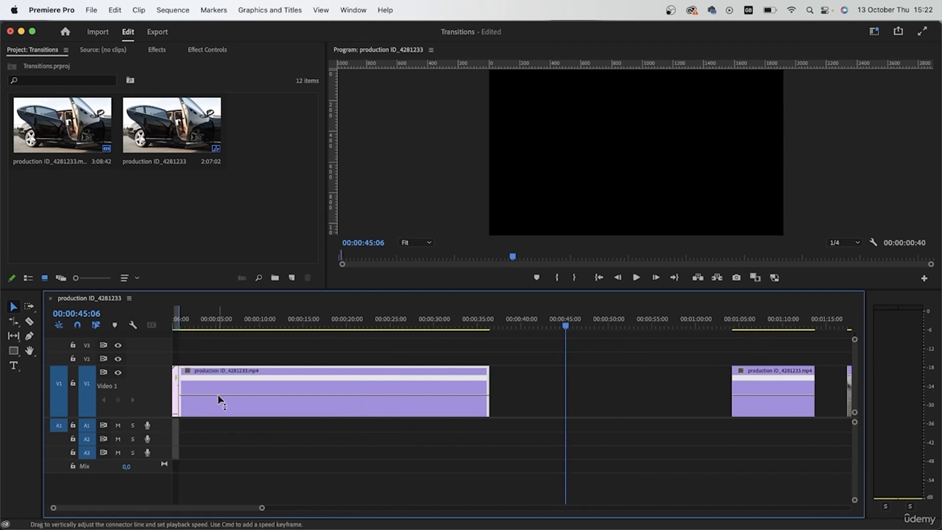
Add a speed keyframe to the long second clip and sharply raise the speed of the section before it.
{"action": "mouse_move", "coordinate": [219, 396]}
{"action": "left_click", "coordinate": [275, 395], "text": "super"}
{"action": "key", "text": "super+z"}
{"action": "left_click", "coordinate": [416, 395], "text": "super"}
{"action": "left_click_drag", "start_coordinate": [382, 394], "coordinate": [383, 182]}
{"action": "left_click_drag", "start_coordinate": [203, 382], "coordinate": [204, 344]}
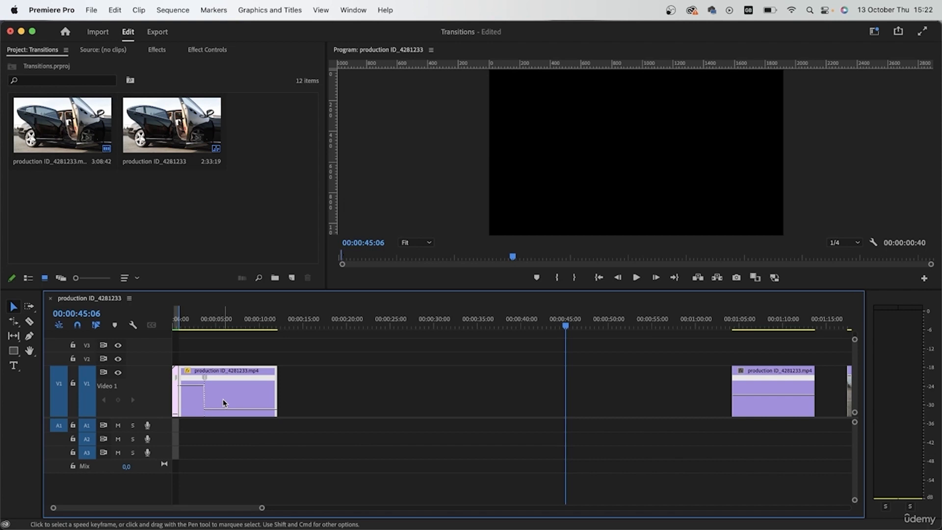
Cut the second clip at about 2.5 seconds and delete the part after the cut.
{"action": "left_click_drag", "start_coordinate": [262, 508], "coordinate": [113, 508]}
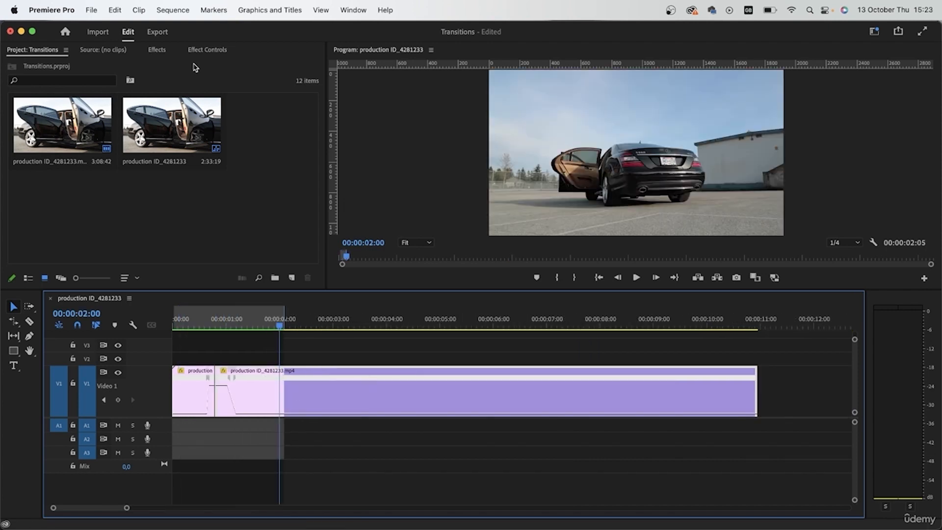
{"action": "key", "text": "Home"}
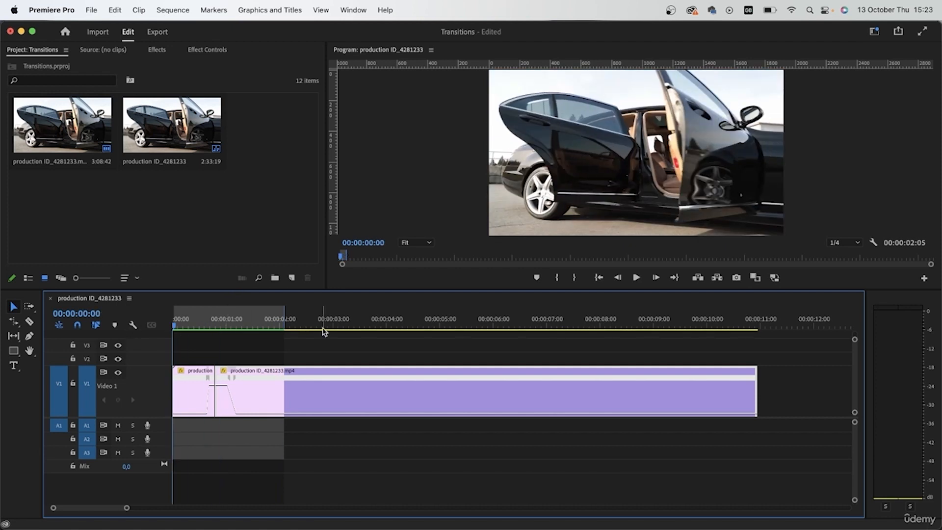
{"action": "key", "text": "c"}
{"action": "left_click", "coordinate": [306, 406]}
{"action": "key", "text": "v"}
{"action": "left_click", "coordinate": [358, 407]}
{"action": "key", "text": "Delete"}
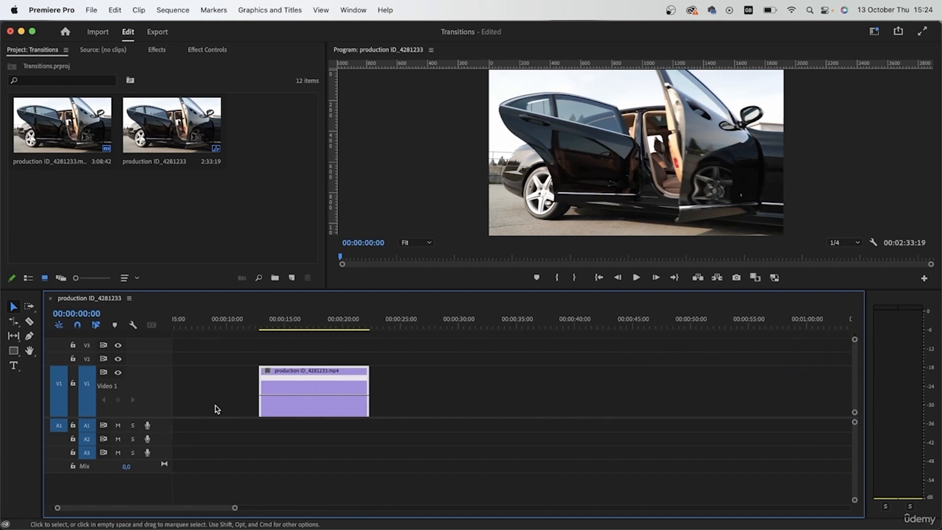
Move the third clip closer to the trimmed second clip, starting at about 00:00:05.
{"action": "scroll", "coordinate": [217, 409], "scroll_direction": "left", "scroll_amount": 3}
{"action": "left_click_drag", "start_coordinate": [353, 391], "coordinate": [264, 393]}
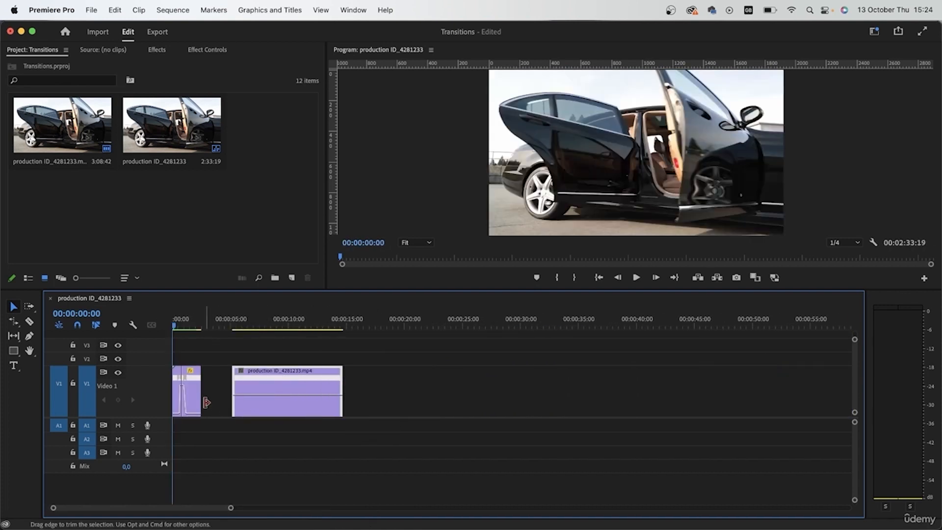
{"action": "scroll", "coordinate": [205, 400], "scroll_direction": "up", "scroll_amount": 5}
{"action": "scroll", "coordinate": [204, 398], "scroll_direction": "left", "scroll_amount": 3}
Build a gradual speed-up at the end of the second clip from a speed keyframe placed at 00:00:01:34.
{"action": "left_click_drag", "start_coordinate": [248, 325], "coordinate": [284, 334]}
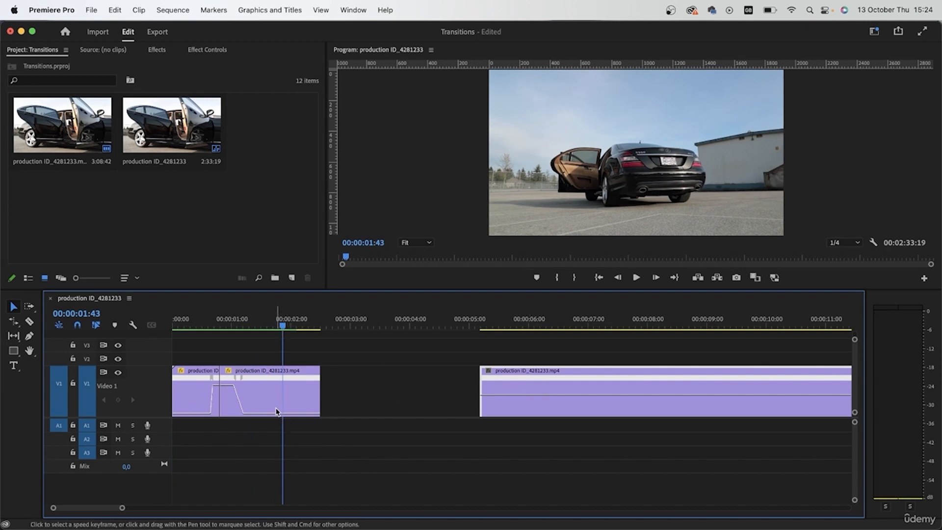
{"action": "left_click_drag", "start_coordinate": [283, 329], "coordinate": [273, 352]}
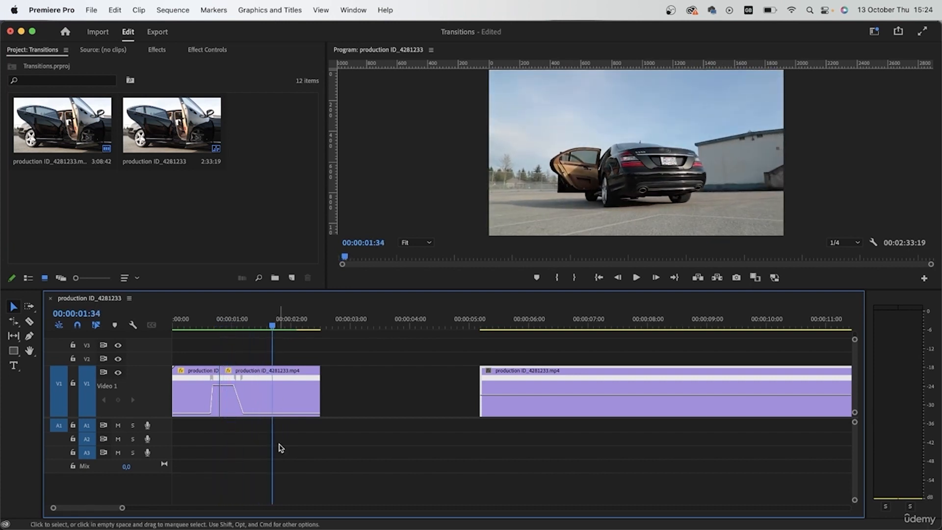
{"action": "left_click", "coordinate": [272, 415], "text": "super"}
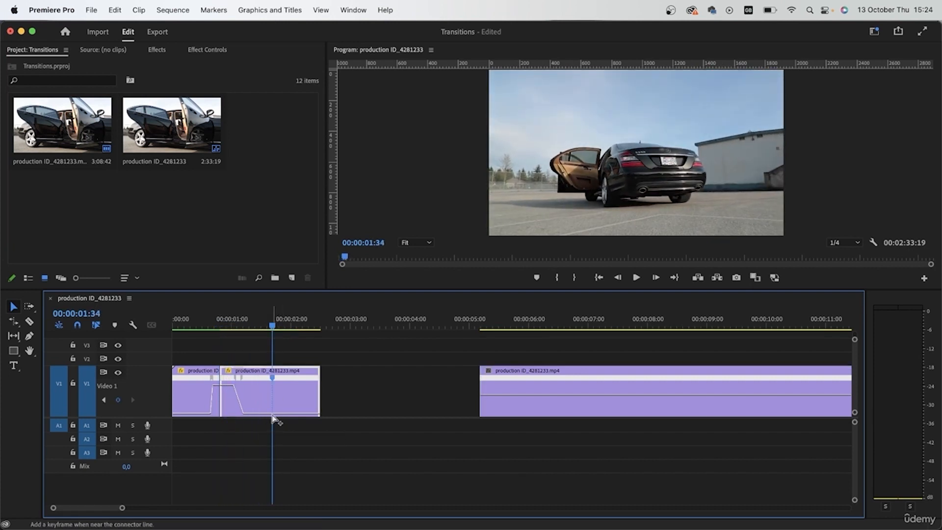
{"action": "mouse_move", "coordinate": [295, 416]}
{"action": "left_mouse_down"}
{"action": "mouse_move", "coordinate": [286, 416]}
{"action": "mouse_move", "coordinate": [294, 418]}
{"action": "left_mouse_up"}
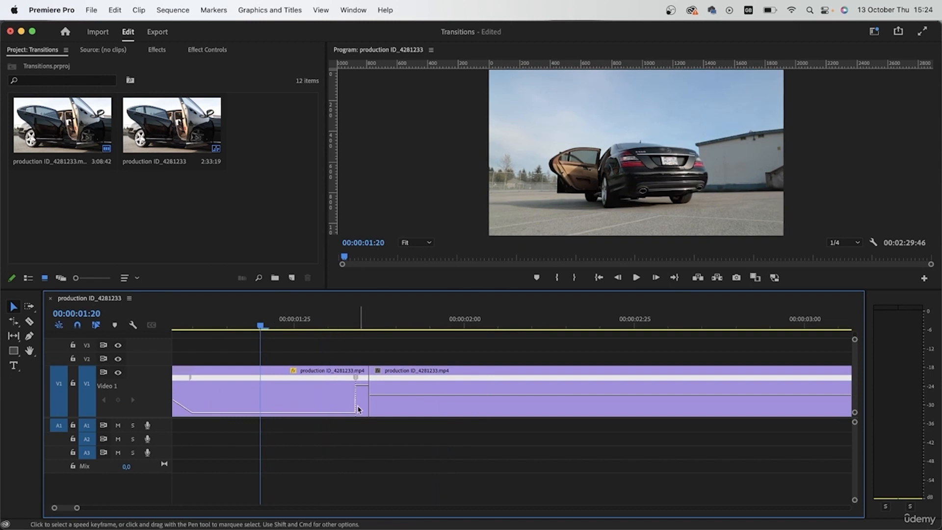
{"action": "left_click_drag", "start_coordinate": [356, 378], "coordinate": [298, 377]}
{"action": "left_click_drag", "start_coordinate": [316, 384], "coordinate": [368, 385]}
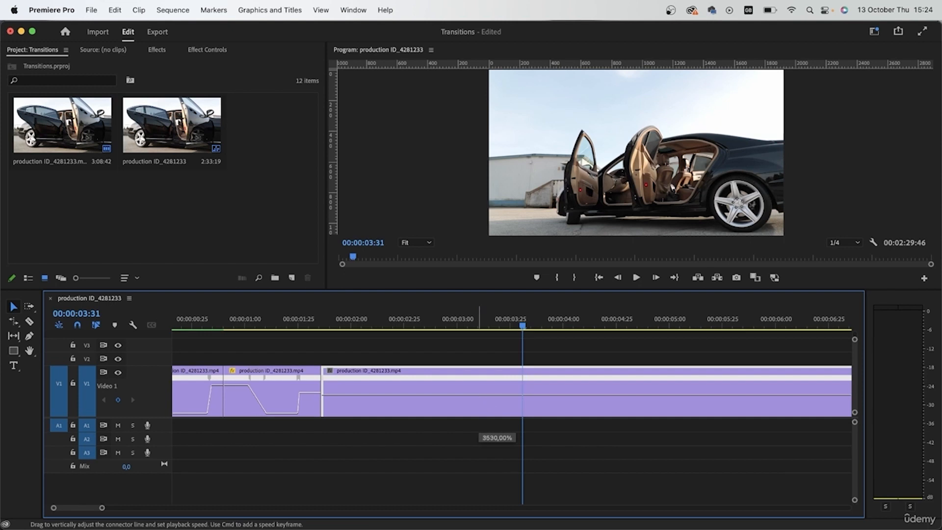
Sharply raise the speed at the start of the third clip, and cut off and delete its long remainder.
{"action": "left_click_drag", "start_coordinate": [479, 395], "coordinate": [549, 142]}
{"action": "key", "text": "c"}
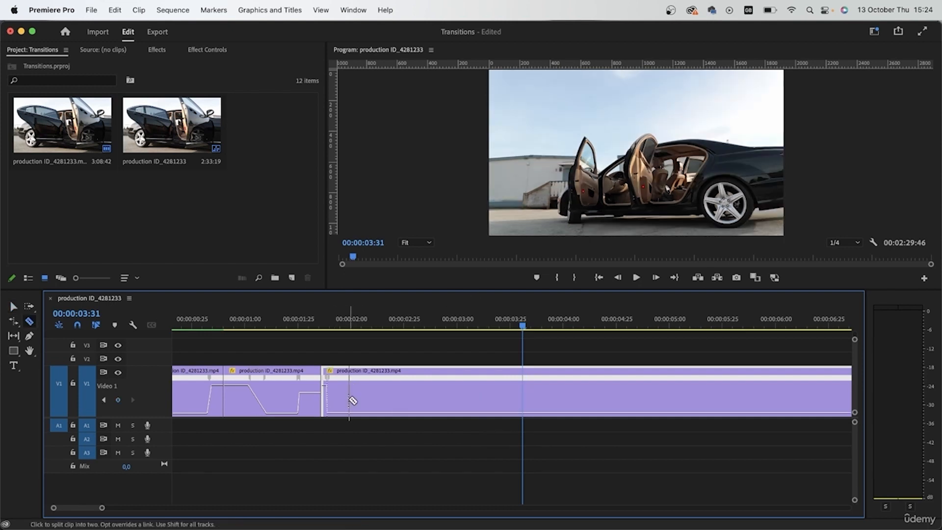
{"action": "left_click", "coordinate": [397, 399]}
{"action": "key", "text": "v"}
{"action": "left_click", "coordinate": [441, 407]}
{"action": "key", "text": "Delete"}
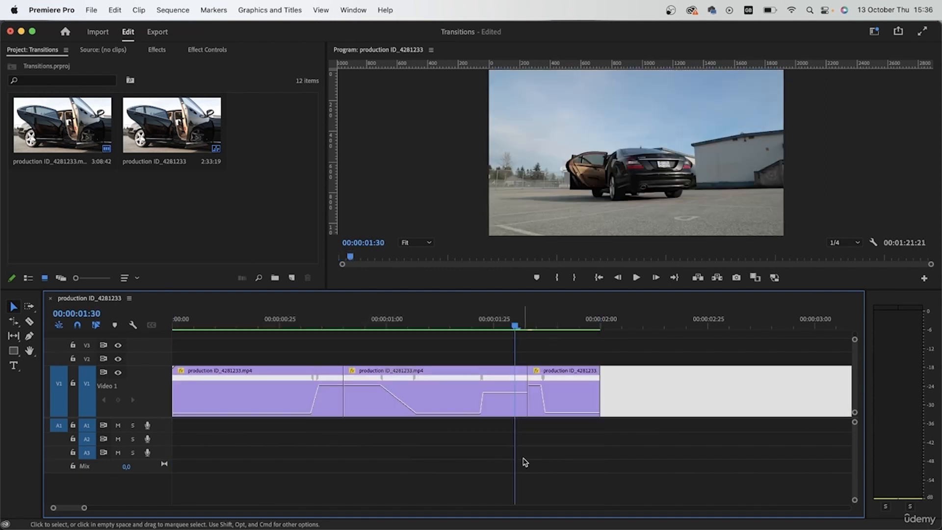
Create a new adjustment layer in the project.
{"action": "mouse_move", "coordinate": [515, 326]}
{"action": "left_mouse_down"}
{"action": "mouse_move", "coordinate": [537, 327]}
{"action": "mouse_move", "coordinate": [496, 328]}
{"action": "mouse_move", "coordinate": [538, 322]}
{"action": "mouse_move", "coordinate": [516, 324]}
{"action": "left_mouse_up"}
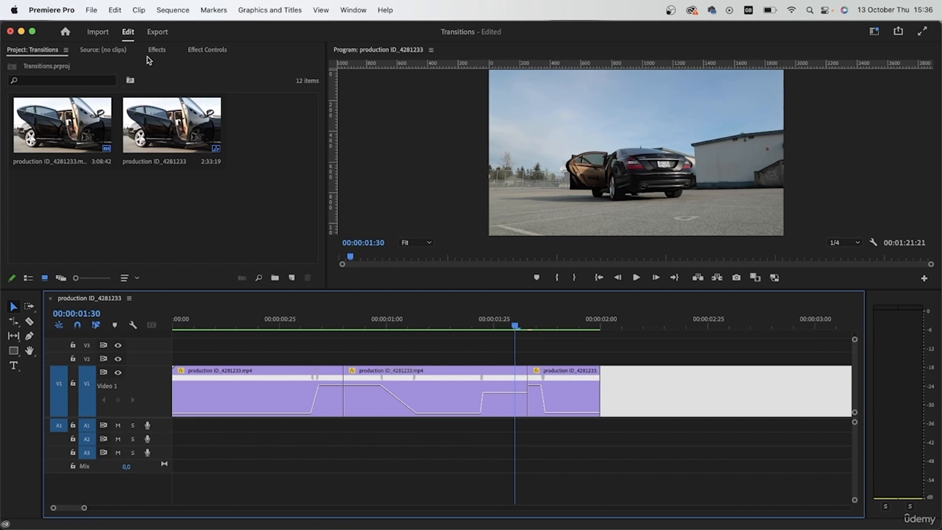
{"action": "right_click", "coordinate": [184, 212]}
{"action": "mouse_move", "coordinate": [236, 261]}
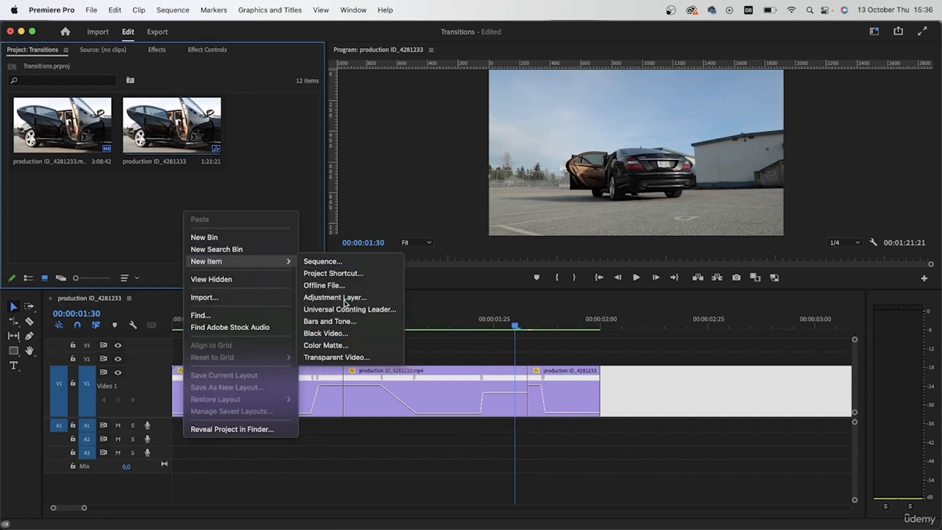
{"action": "left_click", "coordinate": [343, 297]}
{"action": "left_click", "coordinate": [538, 319]}
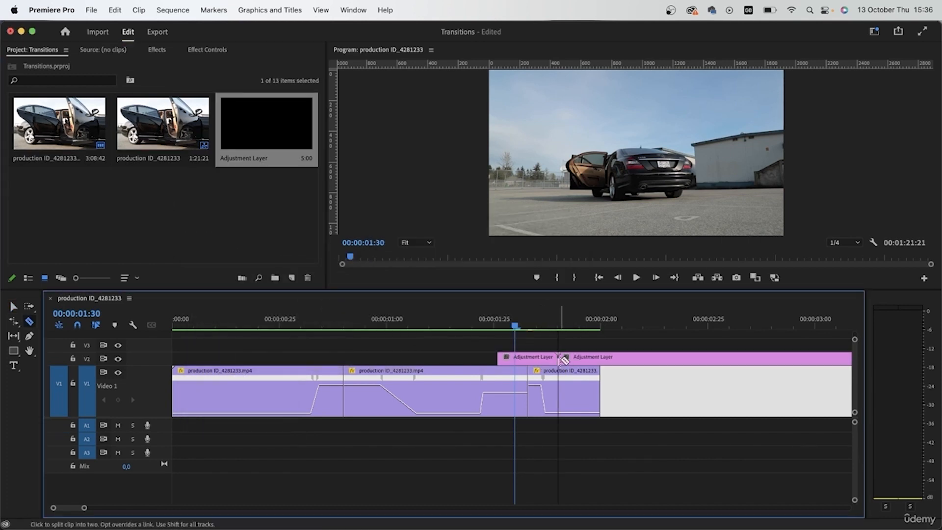
Trim the adjustment layer on V2 to span 00:00:01:28 to 00:00:01:38 over the cut between the second and third clips.
{"action": "left_click", "coordinate": [558, 358], "text": "super"}
{"action": "key", "text": "Delete"}
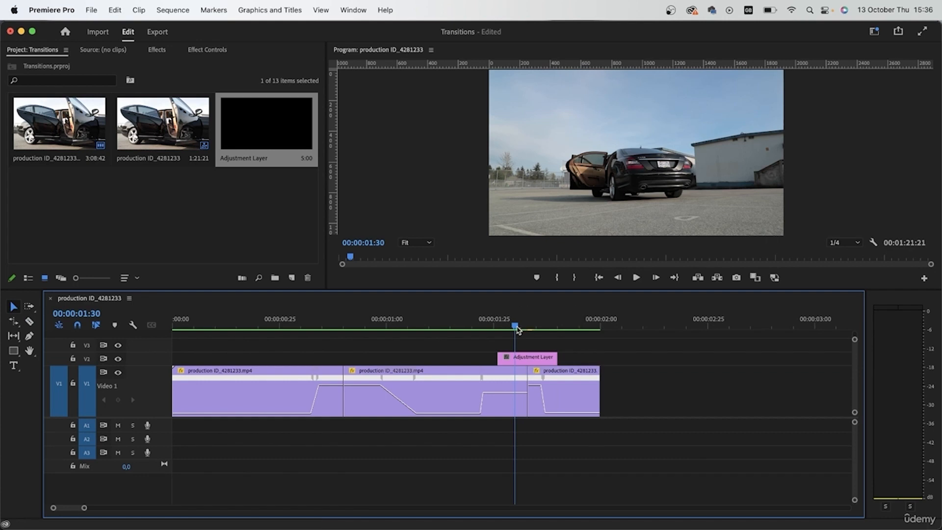
{"action": "left_click", "coordinate": [528, 325]}
{"action": "scroll", "coordinate": [550, 403], "scroll_direction": "up", "scroll_amount": 5}
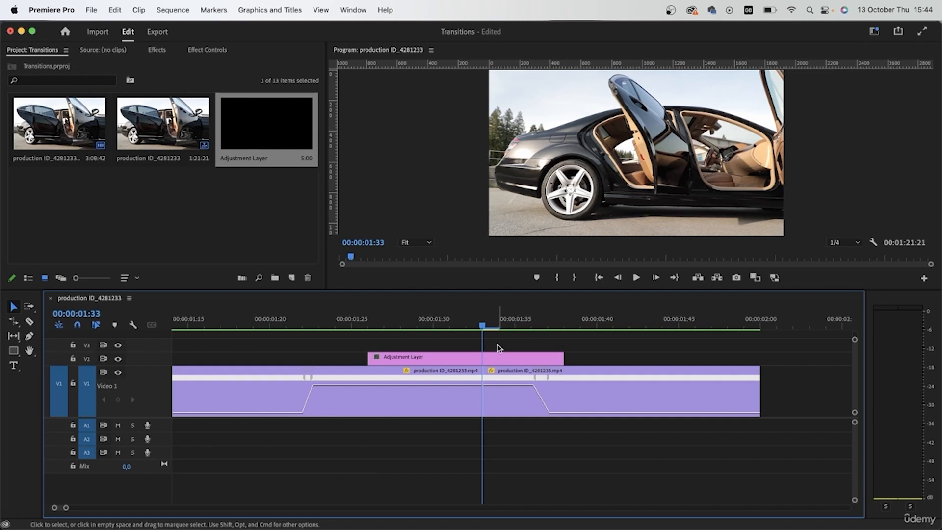
{"action": "left_click", "coordinate": [618, 278], "text": "shift"}
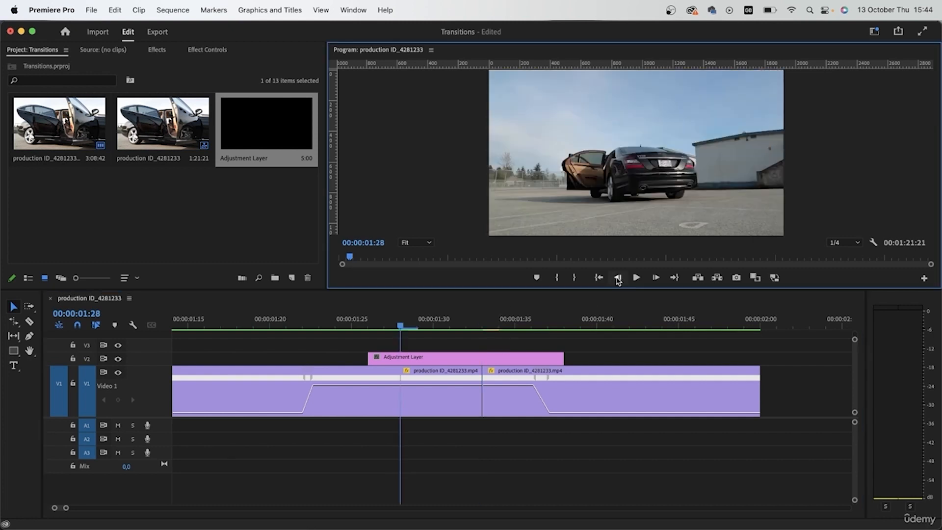
{"action": "left_click", "coordinate": [397, 360]}
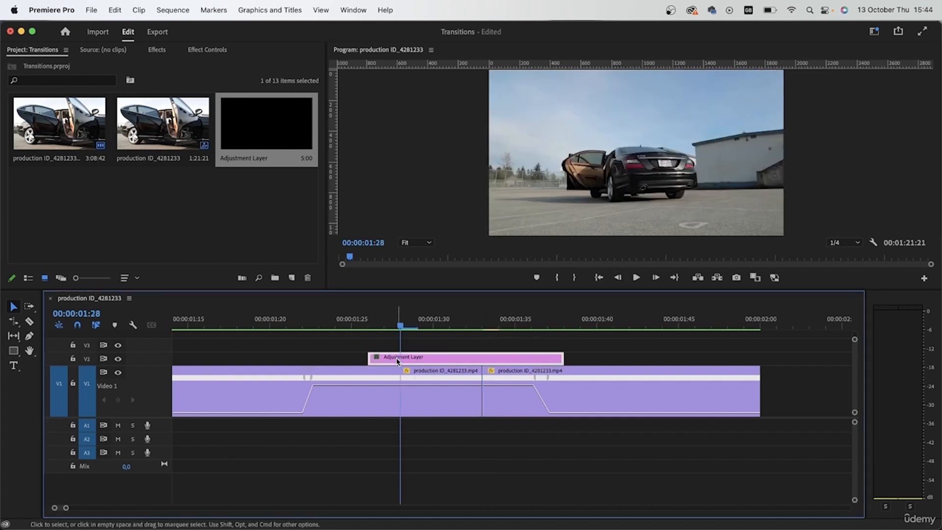
{"action": "key", "text": "alt+bracketleft"}
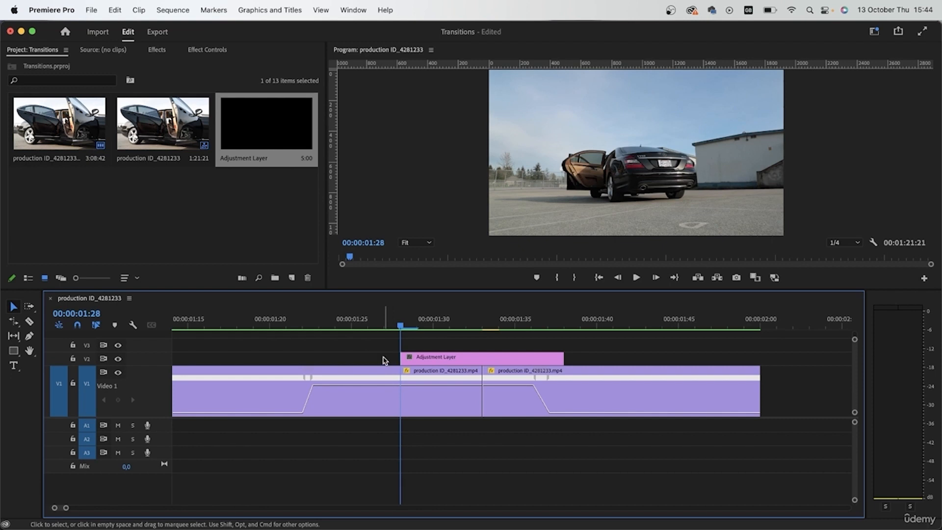
Find the VR Digital Glitch effect and apply it to the adjustment layer.
{"action": "left_click_drag", "start_coordinate": [401, 326], "coordinate": [437, 336]}
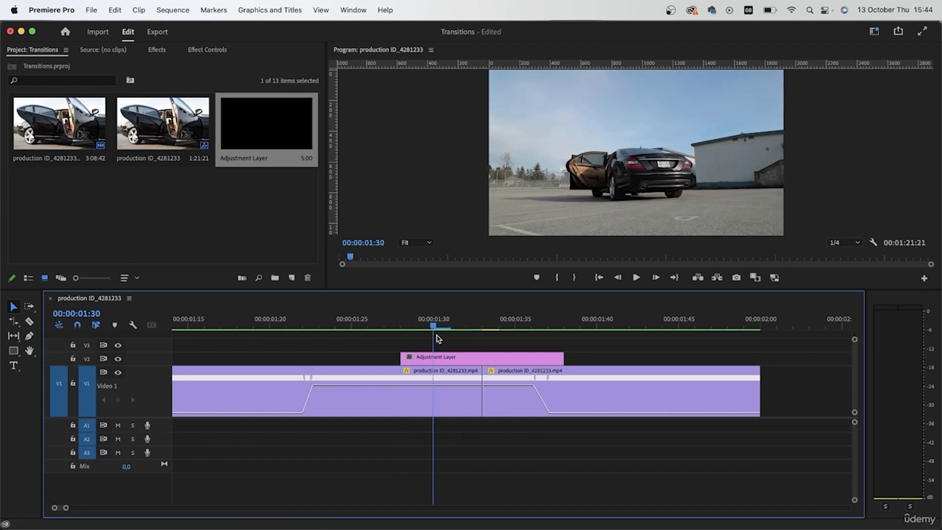
{"action": "left_click", "coordinate": [158, 49]}
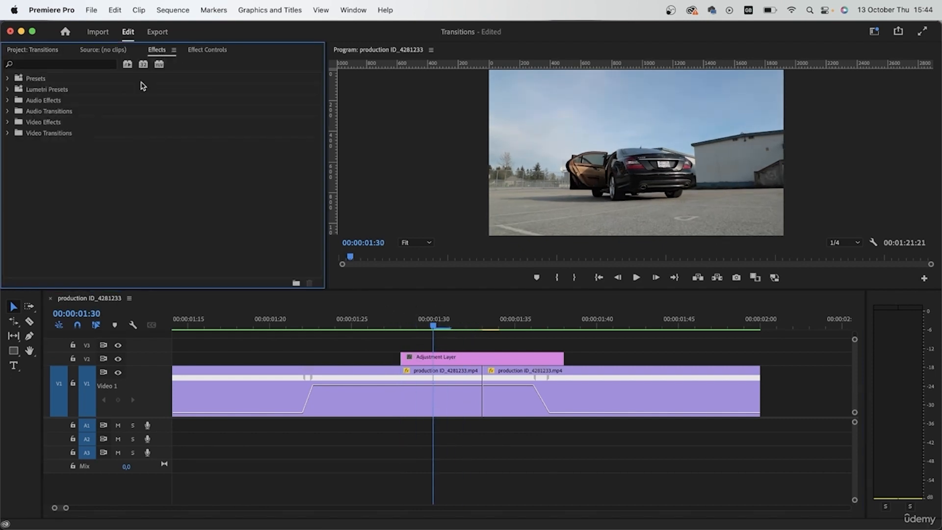
{"action": "left_click", "coordinate": [104, 64]}
{"action": "type", "text": "vr gli"}
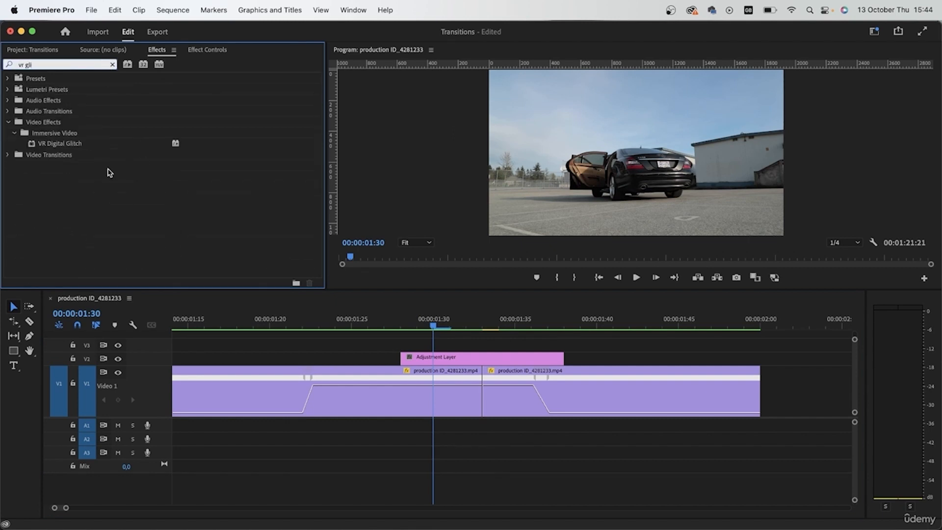
{"action": "left_click_drag", "start_coordinate": [60, 155], "coordinate": [463, 359]}
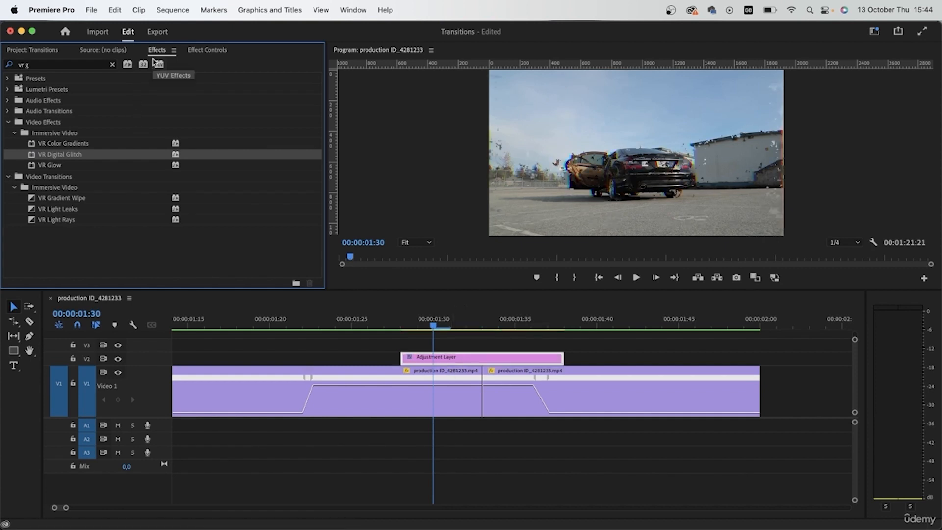
Add a Master Amplitude keyframe to the VR Digital Glitch effect at 00:00:01:33, where the two clips meet.
{"action": "left_click", "coordinate": [202, 51]}
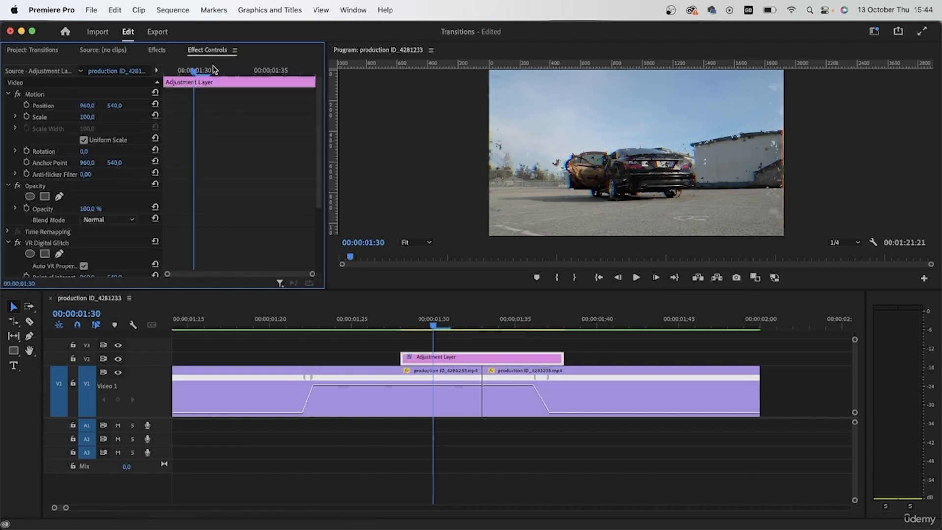
{"action": "scroll", "coordinate": [152, 166], "scroll_direction": "down", "scroll_amount": 5}
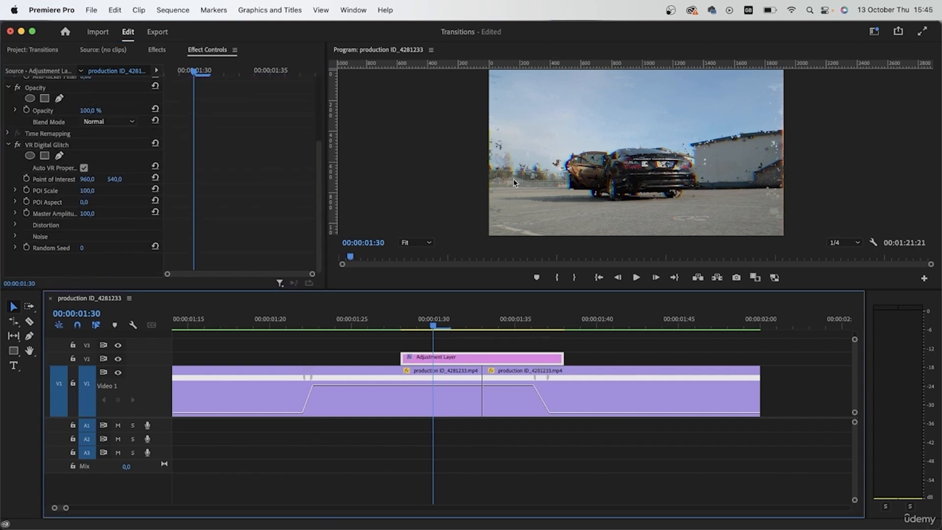
{"action": "left_click_drag", "start_coordinate": [436, 326], "coordinate": [496, 340]}
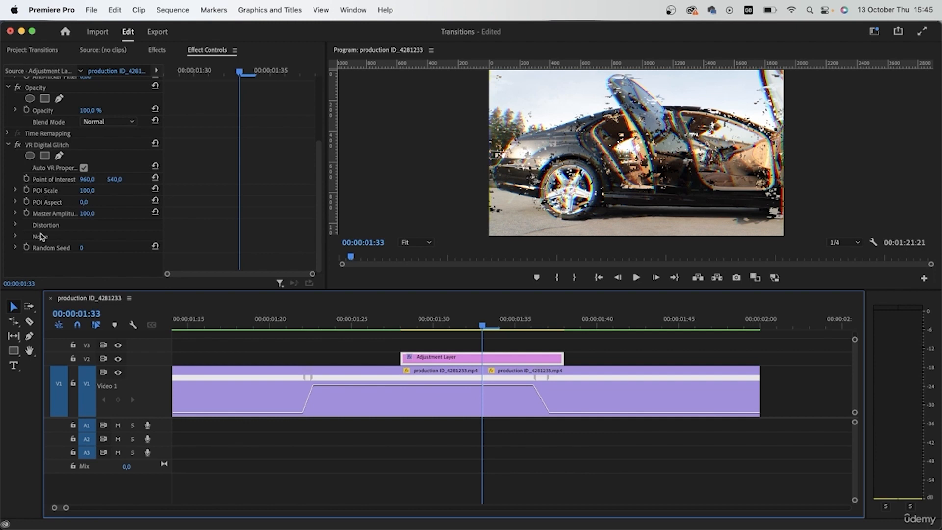
{"action": "left_click_drag", "start_coordinate": [162, 226], "coordinate": [188, 221]}
{"action": "left_click", "coordinate": [27, 213]}
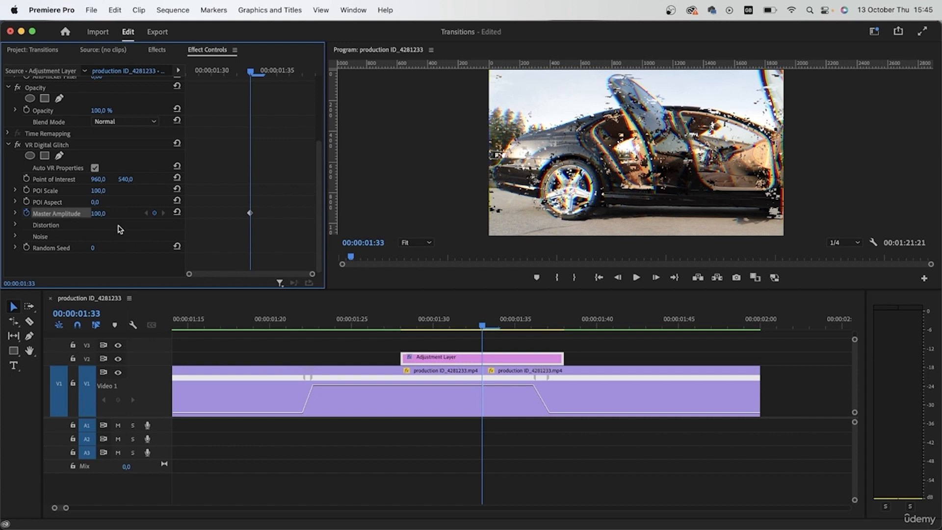
Keyframe Master Amplitude to 0 at the adjustment layer's start, 00:00:01:28, and at its end, 00:00:01:38.
{"action": "left_click_drag", "start_coordinate": [249, 78], "coordinate": [166, 90]}
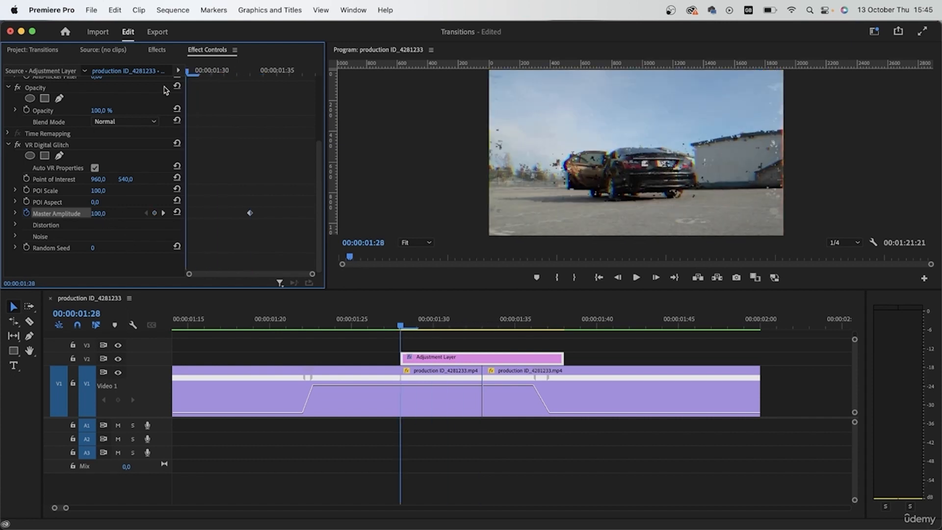
{"action": "left_click", "coordinate": [99, 213]}
{"action": "type", "text": "0"}
{"action": "key", "text": "Return"}
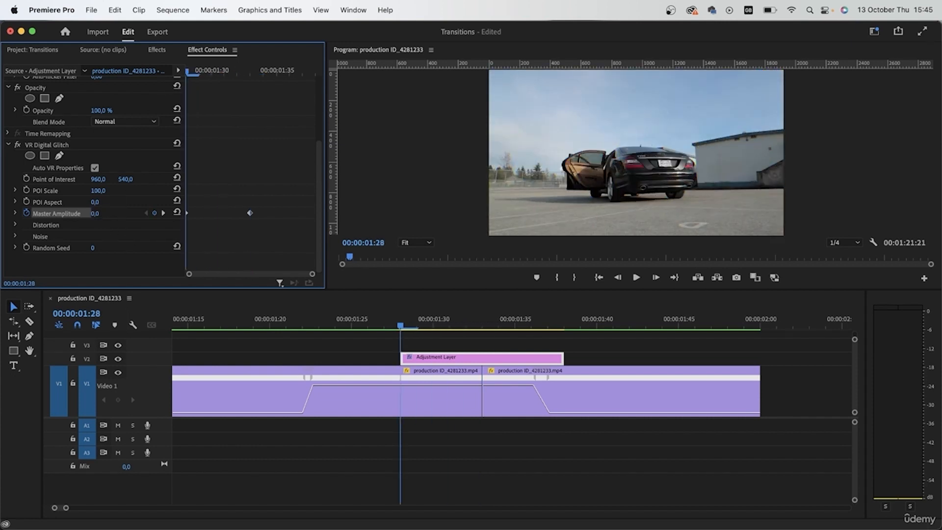
{"action": "left_click_drag", "start_coordinate": [207, 80], "coordinate": [328, 71]}
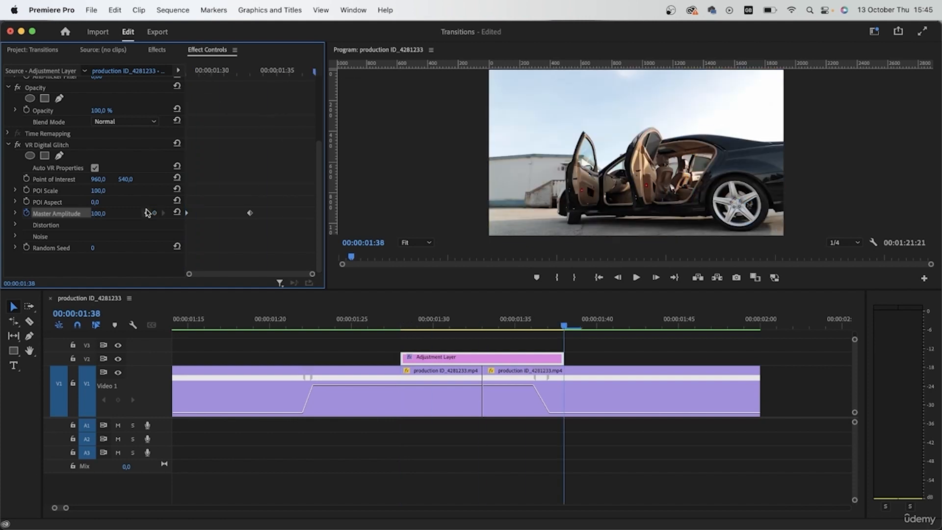
{"action": "left_click", "coordinate": [96, 214]}
{"action": "type", "text": "0"}
{"action": "key", "text": "Return"}
Move the first Master Amplitude keyframe closer to the middle one, to 00:00:01:30.
{"action": "left_click_drag", "start_coordinate": [261, 75], "coordinate": [224, 148]}
{"action": "left_click_drag", "start_coordinate": [195, 216], "coordinate": [212, 217]}
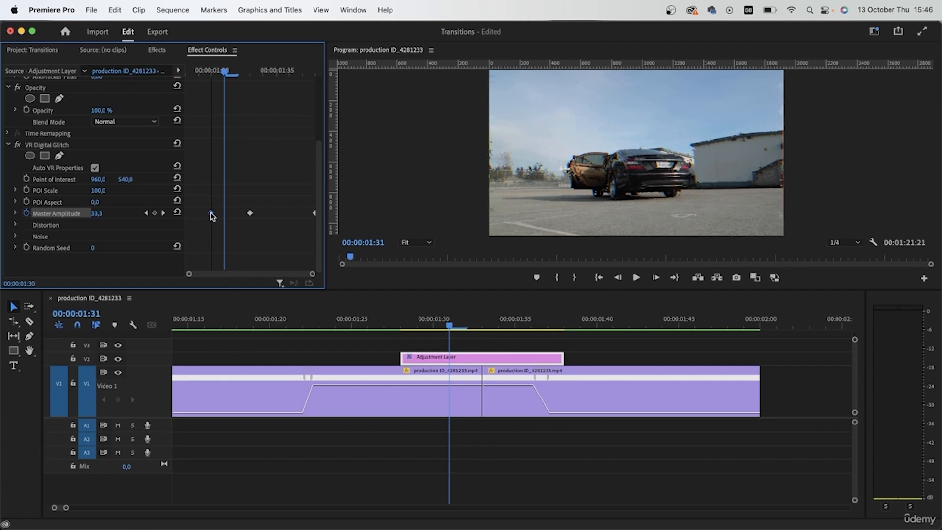
{"action": "key", "text": "Left"}
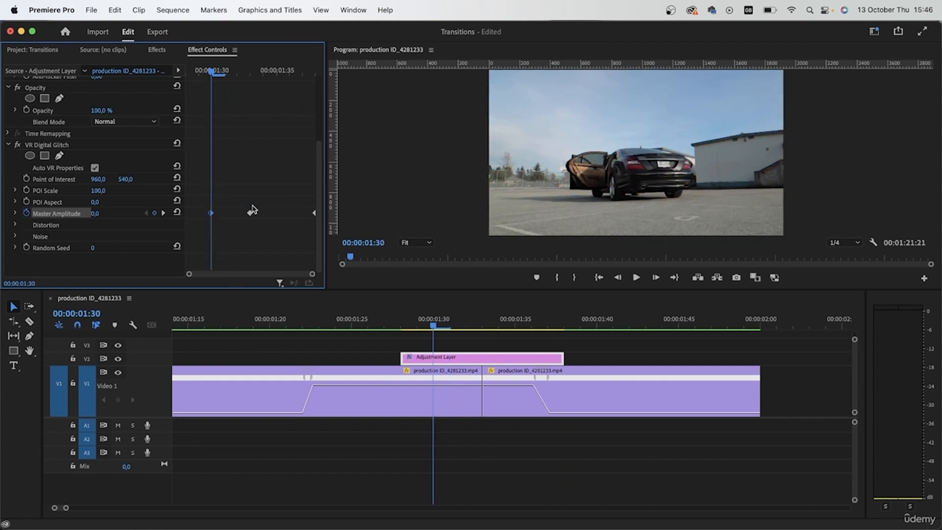
{"action": "key", "text": "Left"}
{"action": "key", "text": "Left"}
{"action": "key", "text": "Right"}
{"action": "key", "text": "Right"}
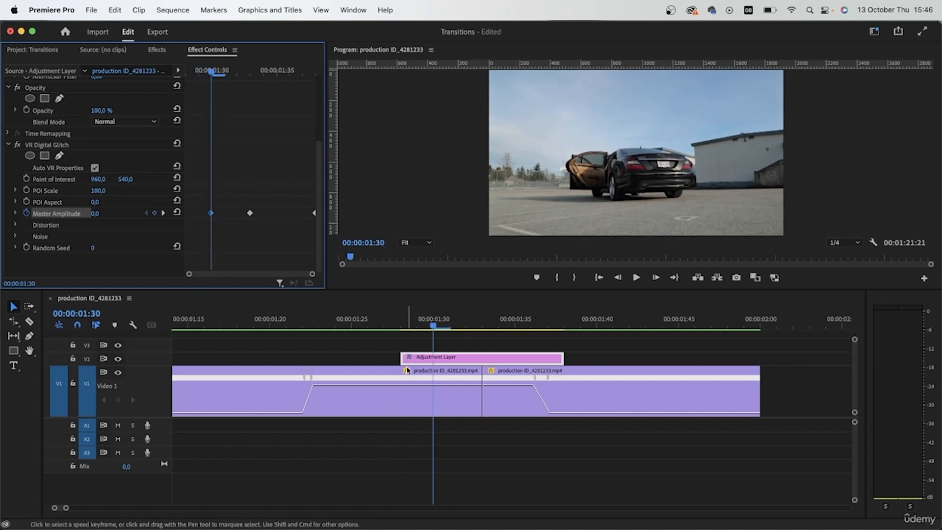
Move the last Master Amplitude keyframe closer to the middle one, to 00:00:01:36.
{"action": "key", "text": "Right"}
{"action": "key", "text": "Right"}
{"action": "key", "text": "Right"}
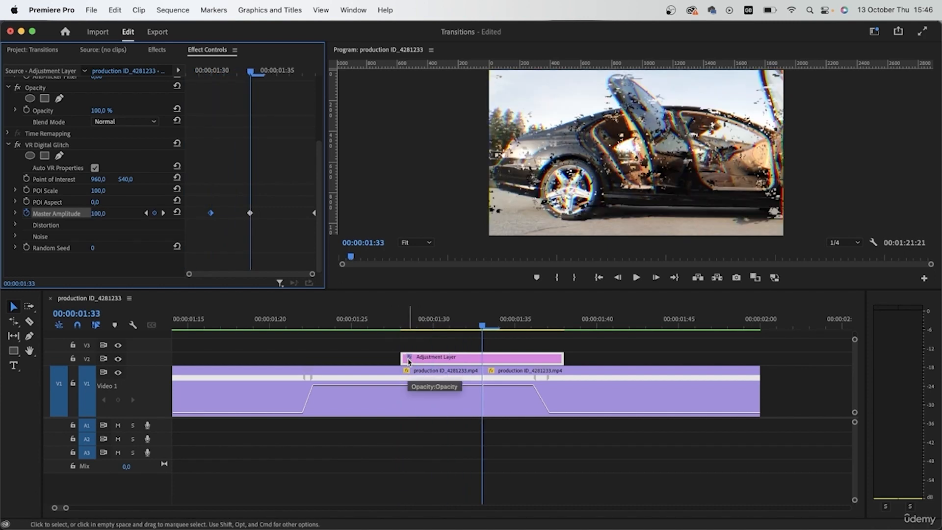
{"action": "key", "text": "Right"}
{"action": "key", "text": "Right"}
{"action": "key", "text": "Right"}
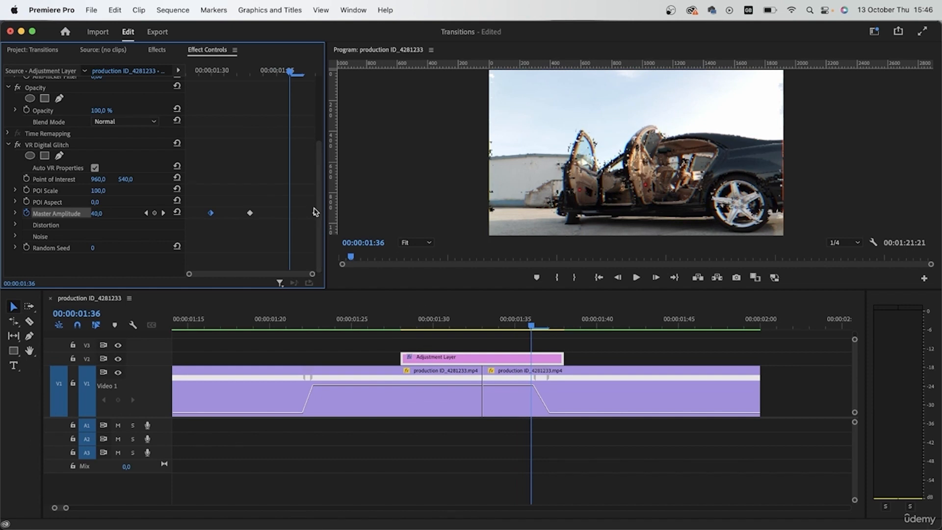
{"action": "left_click_drag", "start_coordinate": [288, 72], "coordinate": [179, 73]}
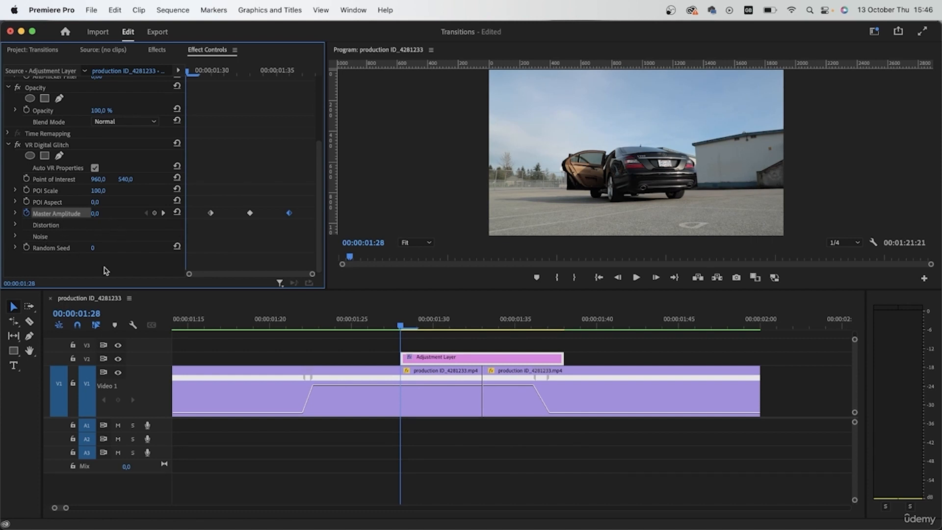
Set the glitch effect's Color Distortion to 100 and keyframe it at 00:00:01:33.
{"action": "left_click", "coordinate": [15, 225]}
{"action": "scroll", "coordinate": [135, 224], "scroll_direction": "down", "scroll_amount": 3}
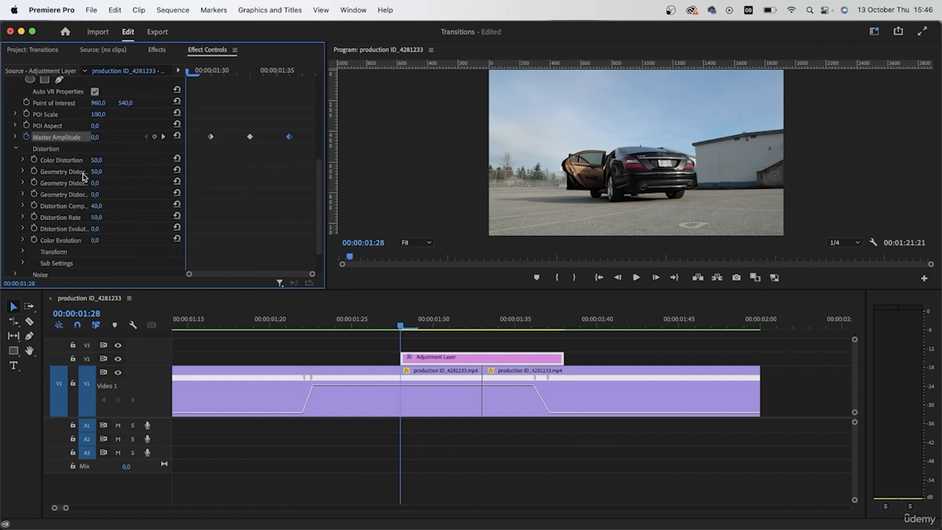
{"action": "left_click_drag", "start_coordinate": [200, 76], "coordinate": [250, 73]}
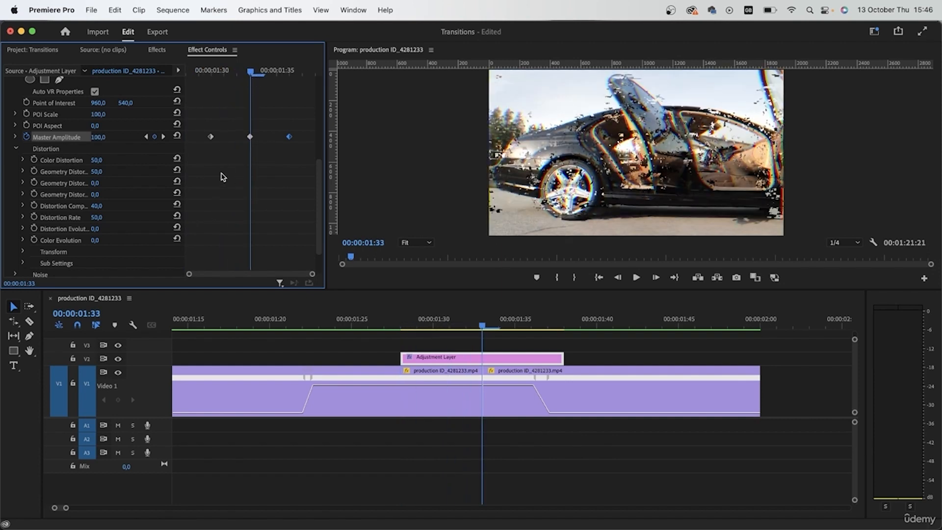
{"action": "left_click", "coordinate": [98, 161]}
{"action": "key", "text": "Return"}
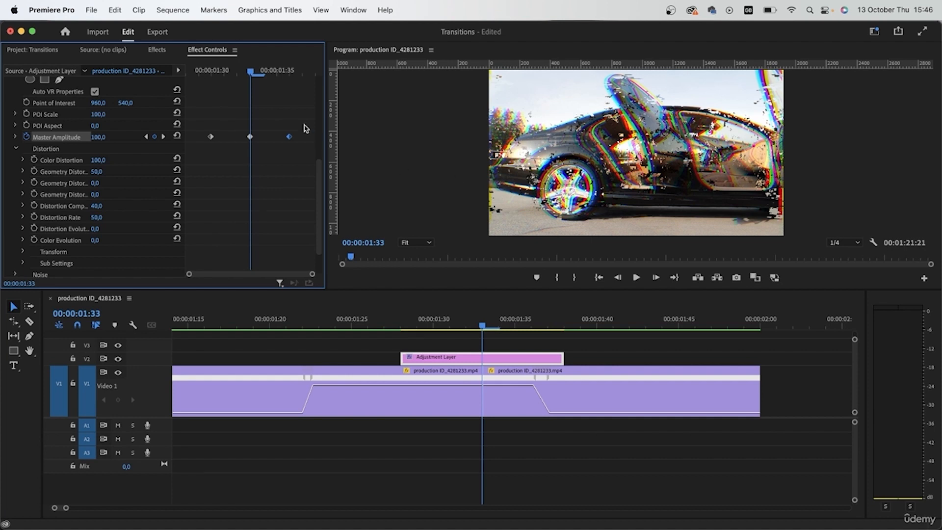
{"action": "left_click", "coordinate": [34, 160]}
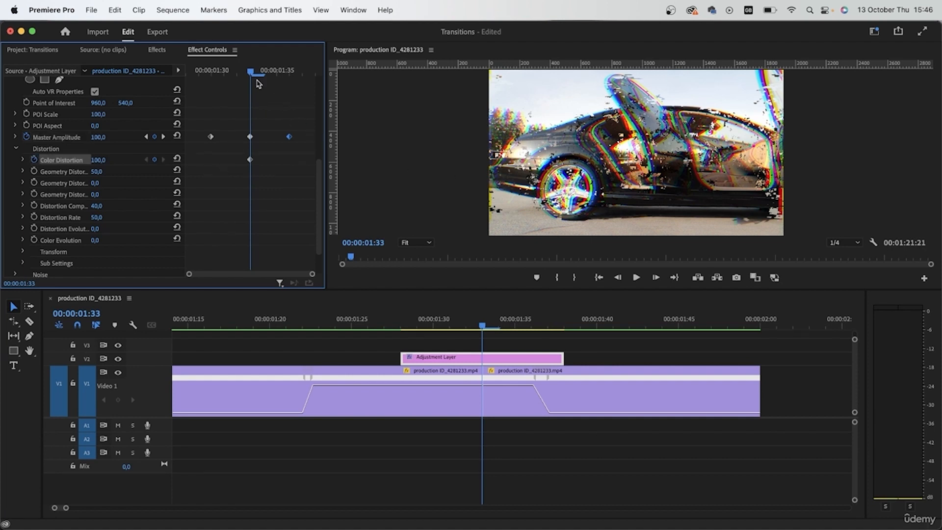
Add a Color Distortion keyframe of 0 at 00:00:01:30.
{"action": "left_click_drag", "start_coordinate": [252, 76], "coordinate": [211, 73]}
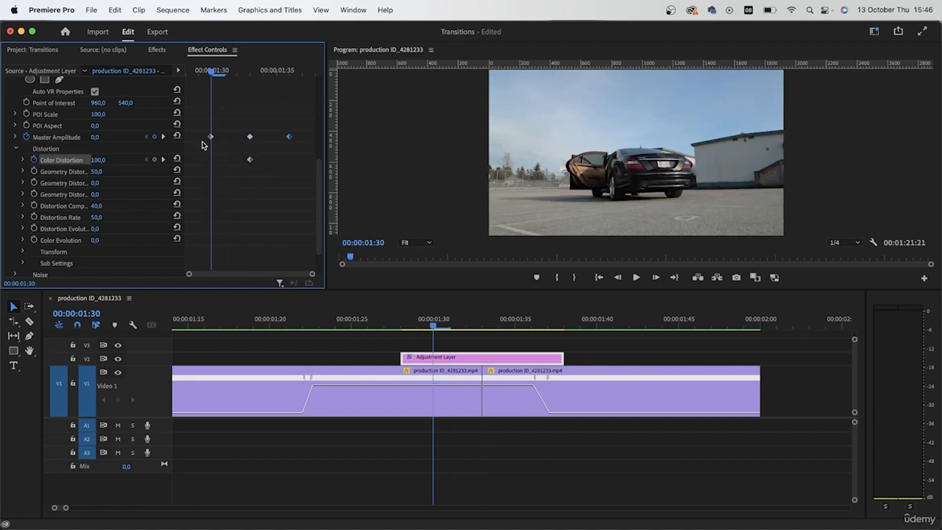
{"action": "left_click", "coordinate": [102, 159]}
{"action": "type", "text": "0"}
{"action": "key", "text": "Return"}
Play the sequence from the beginning to preview the speed ramps and the glitch transition.
{"action": "left_click_drag", "start_coordinate": [289, 73], "coordinate": [165, 114]}
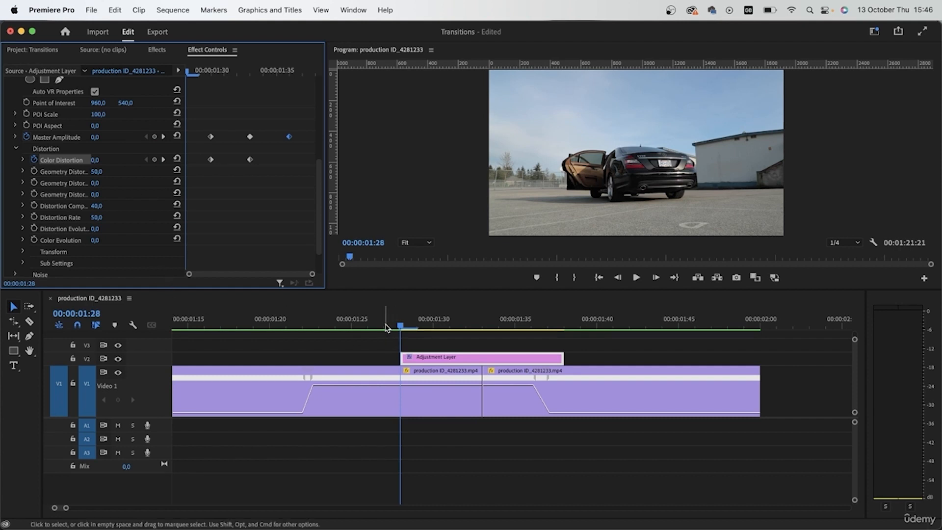
{"action": "left_click", "coordinate": [367, 321]}
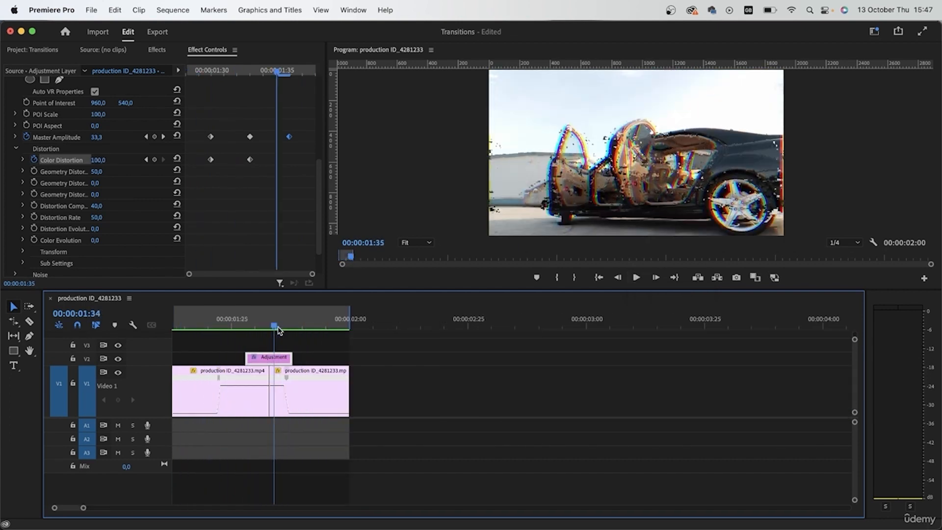
{"action": "left_click_drag", "start_coordinate": [274, 323], "coordinate": [206, 310]}
{"action": "key", "text": "space"}
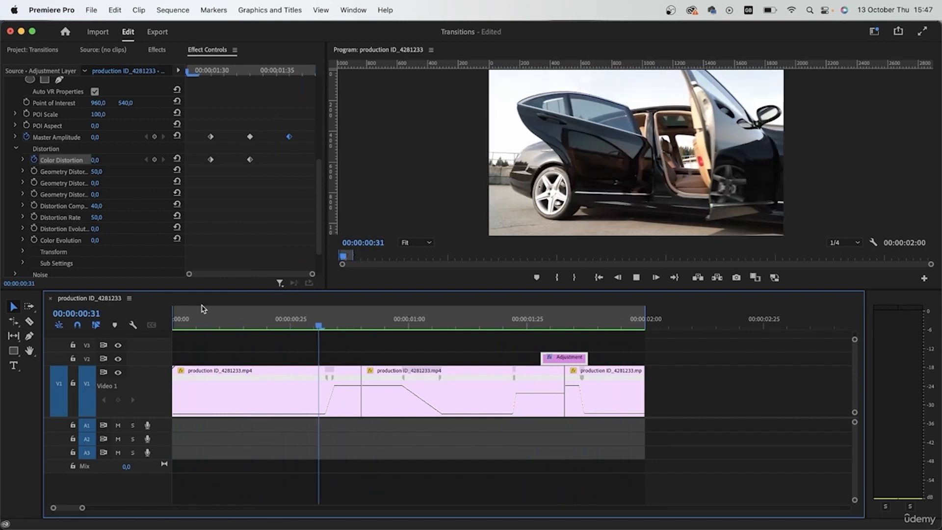
Bring the distant car clip in close behind the edited clips and extend the third clip's end toward it.
{"action": "key", "text": "space"}
{"action": "key", "text": "backslash"}
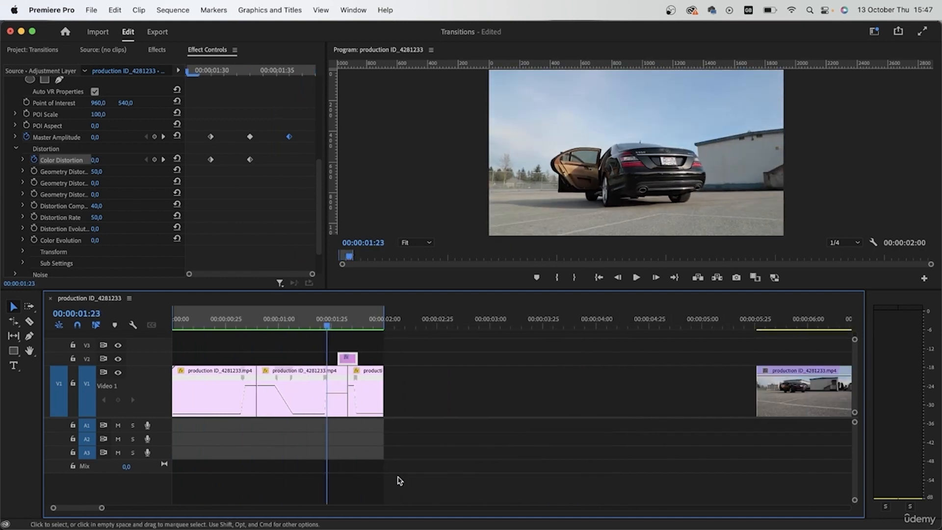
{"action": "left_click_drag", "start_coordinate": [758, 393], "coordinate": [439, 392]}
{"action": "left_click_drag", "start_coordinate": [498, 417], "coordinate": [445, 416]}
{"action": "mouse_move", "coordinate": [339, 328]}
{"action": "left_mouse_down"}
{"action": "mouse_move", "coordinate": [351, 330]}
{"action": "mouse_move", "coordinate": [337, 331]}
{"action": "left_mouse_up"}
{"action": "key", "text": "equal"}
{"action": "left_click_drag", "start_coordinate": [424, 392], "coordinate": [551, 395]}
{"action": "left_click_drag", "start_coordinate": [372, 394], "coordinate": [485, 394]}
Add a speed keyframe at 00:00:01:47 on the third clip and raise its speed from there.
{"action": "left_click", "coordinate": [358, 328]}
{"action": "left_click", "coordinate": [369, 386]}
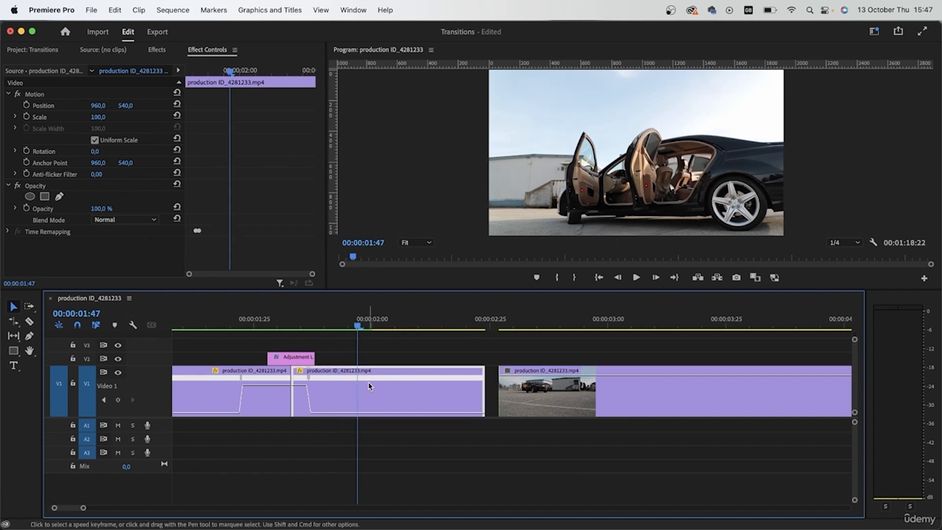
{"action": "left_click", "coordinate": [359, 414], "text": "super"}
{"action": "left_click_drag", "start_coordinate": [364, 414], "coordinate": [363, 382]}
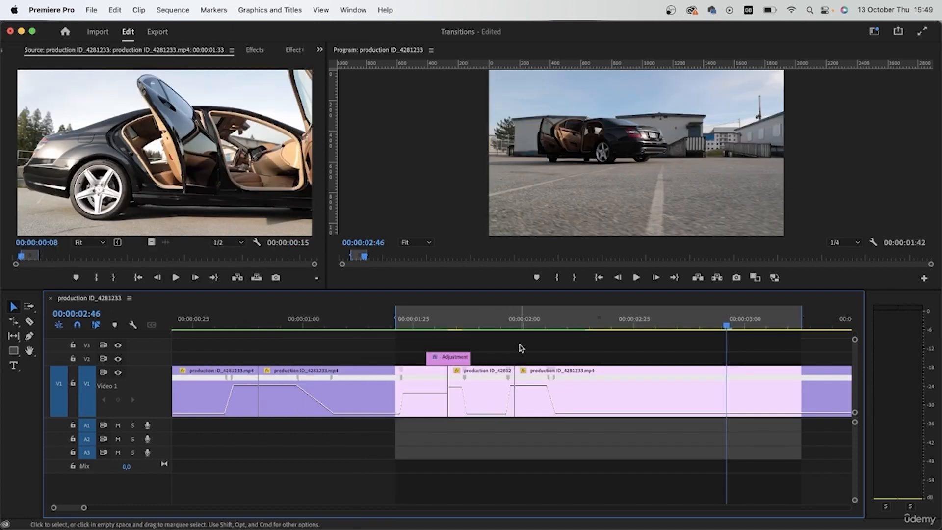
Place an Adjustment Layer on V2 over the cut at 00:00:01:48 and trim its start to 00:00:01:43.
{"action": "scroll", "coordinate": [510, 383], "scroll_direction": "up", "scroll_amount": 5}
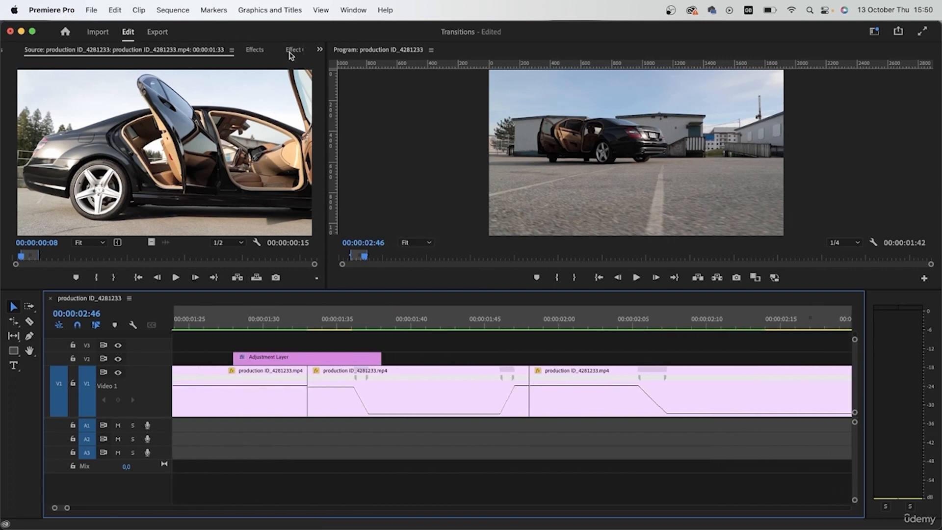
{"action": "left_click", "coordinate": [257, 51]}
{"action": "left_click", "coordinate": [290, 51]}
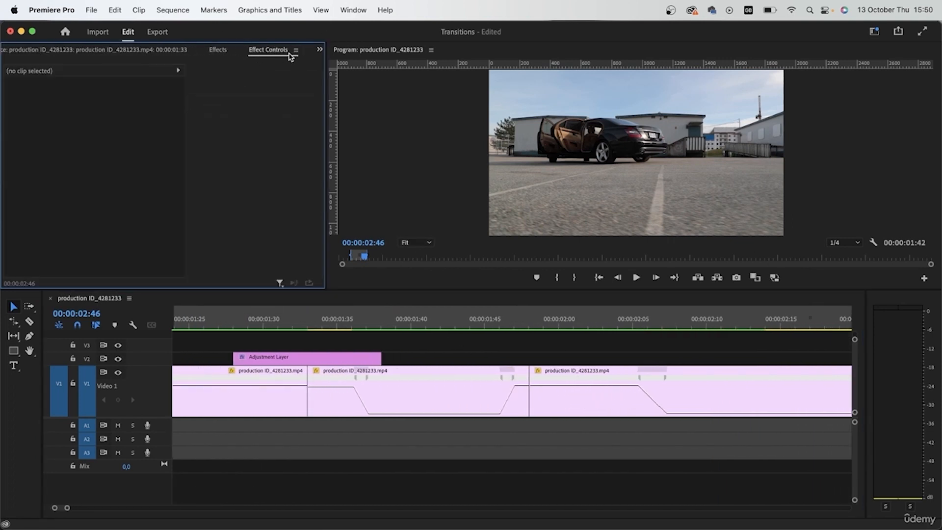
{"action": "left_click", "coordinate": [319, 49]}
{"action": "left_click", "coordinate": [344, 62]}
{"action": "left_click_drag", "start_coordinate": [242, 164], "coordinate": [459, 357]}
{"action": "left_click", "coordinate": [529, 320]}
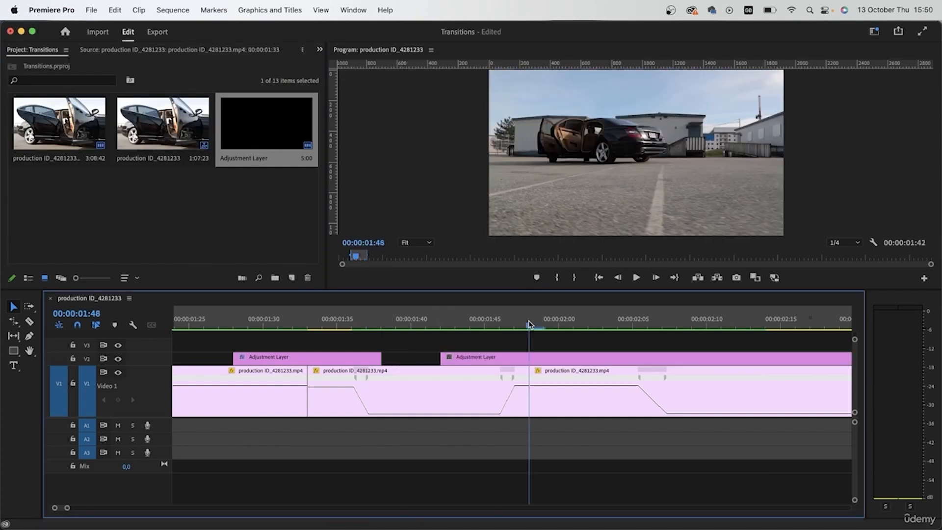
{"action": "left_click", "coordinate": [618, 278], "text": "shift"}
{"action": "left_click_drag", "start_coordinate": [470, 366], "coordinate": [485, 366]}
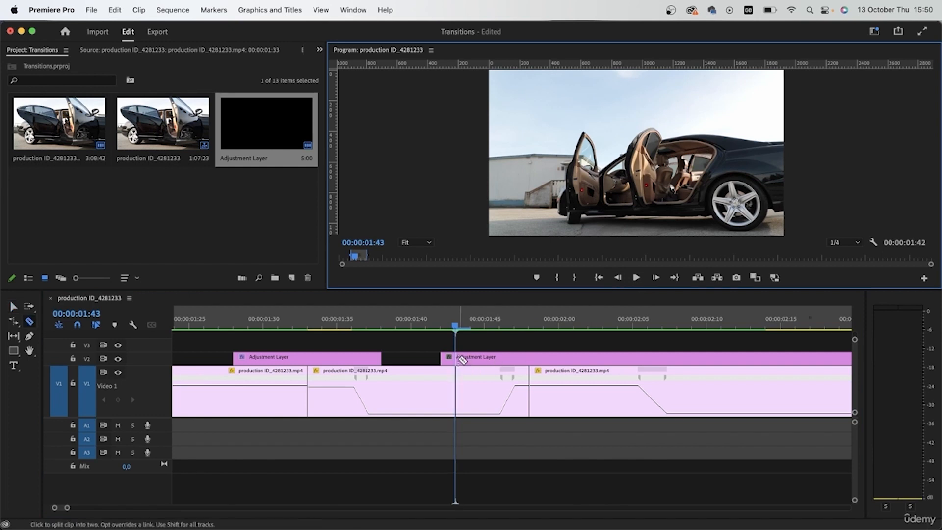
Split the new adjustment layer five frames past the 00:00:01:48 cut and delete the remainder.
{"action": "key", "text": "Down"}
{"action": "left_click", "coordinate": [657, 279], "text": "shift"}
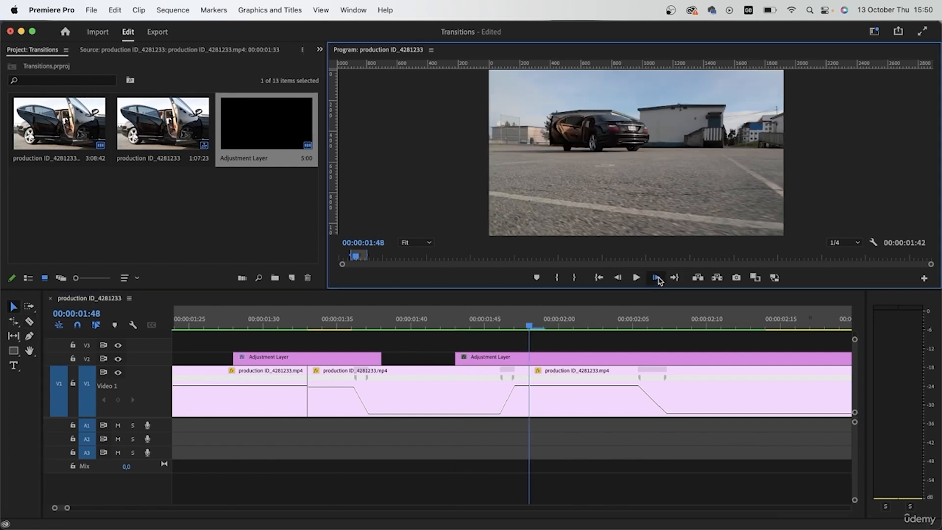
{"action": "key", "text": "c"}
{"action": "left_click", "coordinate": [606, 362]}
{"action": "key", "text": "v"}
{"action": "left_click", "coordinate": [608, 358]}
{"action": "key", "text": "Delete"}
Find the VR Chromatic Aberrations effect and apply it to the second adjustment layer.
{"action": "left_click_drag", "start_coordinate": [564, 324], "coordinate": [515, 324]}
{"action": "key", "text": "shift+7"}
{"action": "left_click", "coordinate": [113, 64]}
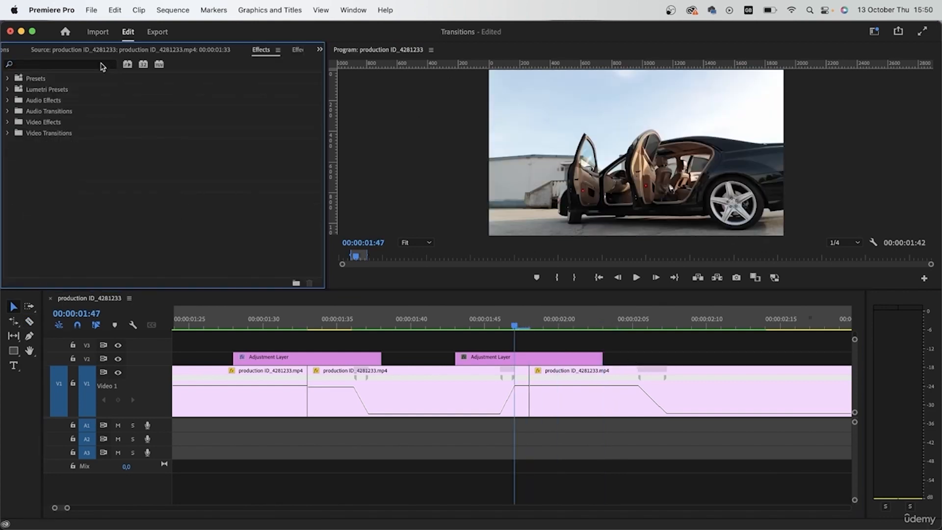
{"action": "type", "text": "vr"}
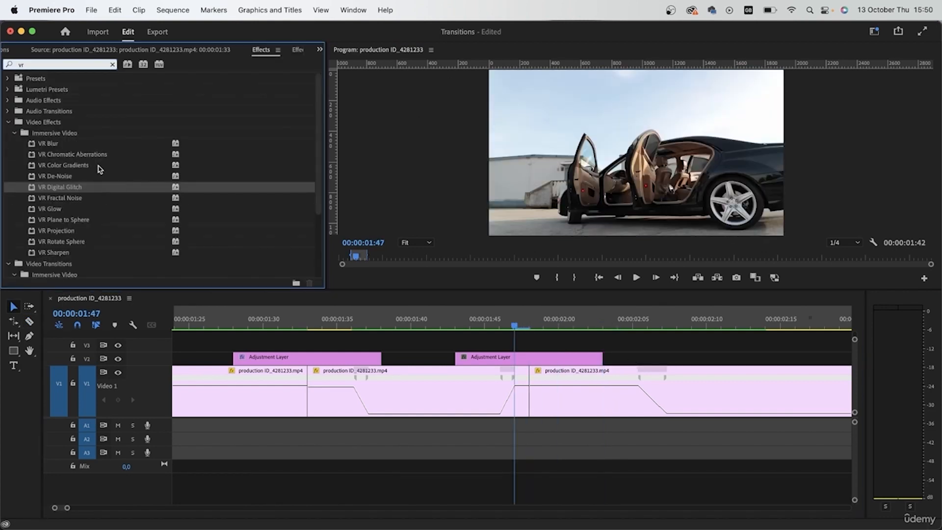
{"action": "left_click_drag", "start_coordinate": [68, 155], "coordinate": [538, 363]}
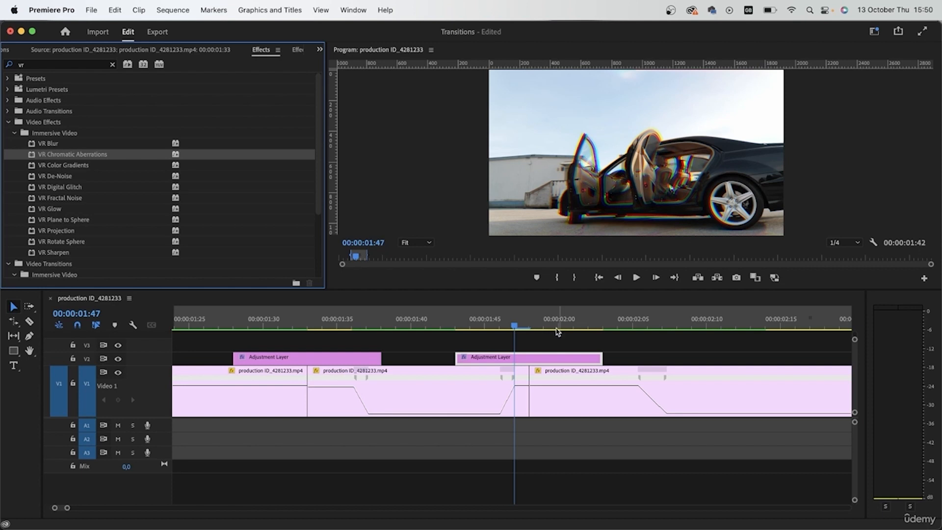
{"action": "left_click_drag", "start_coordinate": [558, 328], "coordinate": [502, 321]}
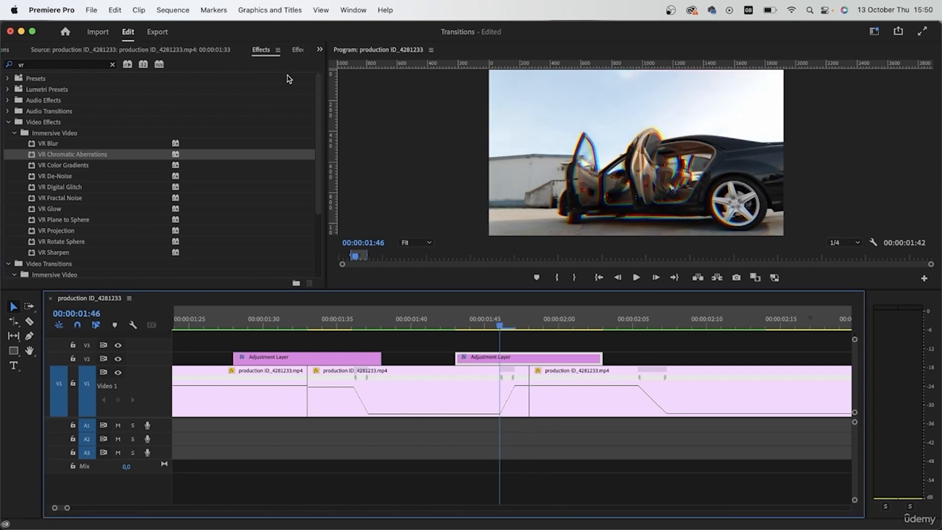
At 00:00:01:48, set Aberration Red to -25, Green to -6 and Blue to 40, and keyframe all three.
{"action": "left_click", "coordinate": [296, 50]}
{"action": "scroll", "coordinate": [221, 192], "scroll_direction": "down", "scroll_amount": 4}
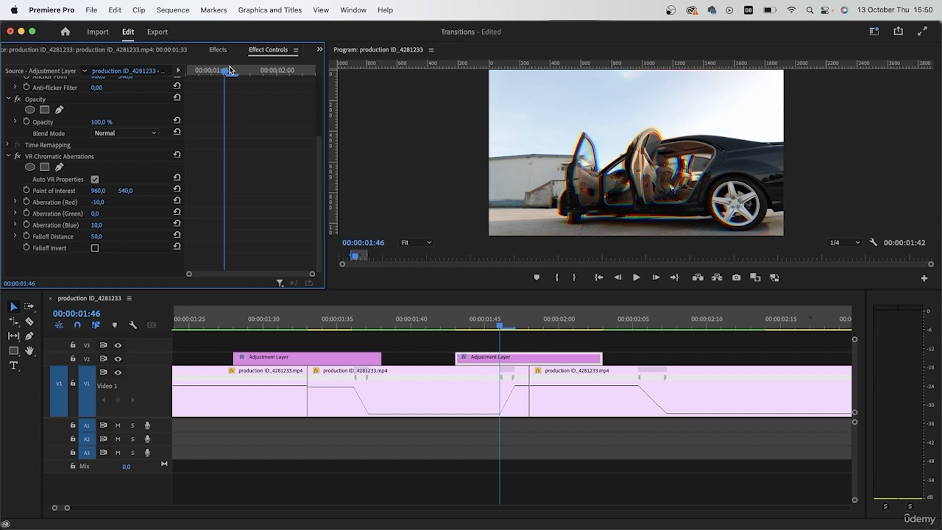
{"action": "left_click", "coordinate": [250, 70]}
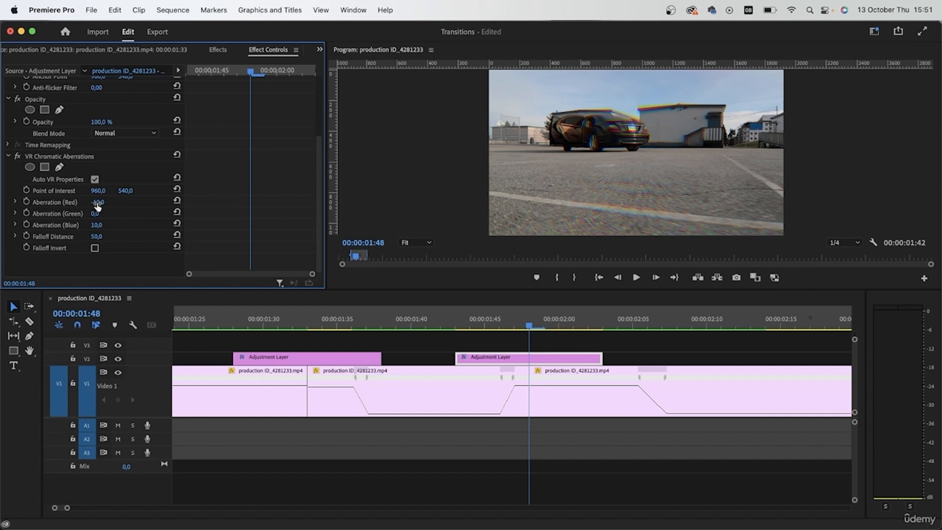
{"action": "left_click_drag", "start_coordinate": [98, 206], "coordinate": [89, 207]}
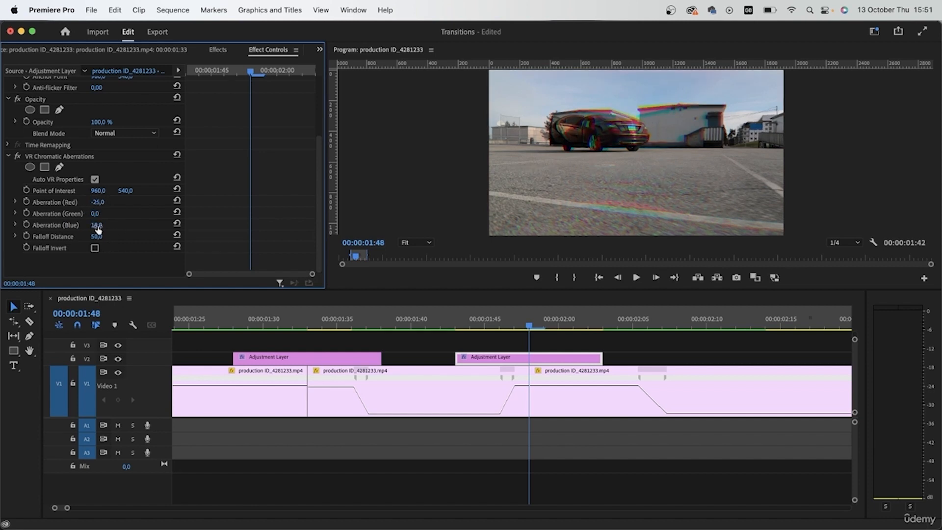
{"action": "left_click", "coordinate": [27, 202]}
{"action": "left_click_drag", "start_coordinate": [91, 218], "coordinate": [115, 228]}
{"action": "left_click", "coordinate": [26, 213]}
{"action": "left_click", "coordinate": [27, 225]}
Add keyframes of 0 for the Red, Green and Blue aberration at 00:00:01:45.
{"action": "left_click_drag", "start_coordinate": [251, 73], "coordinate": [210, 87]}
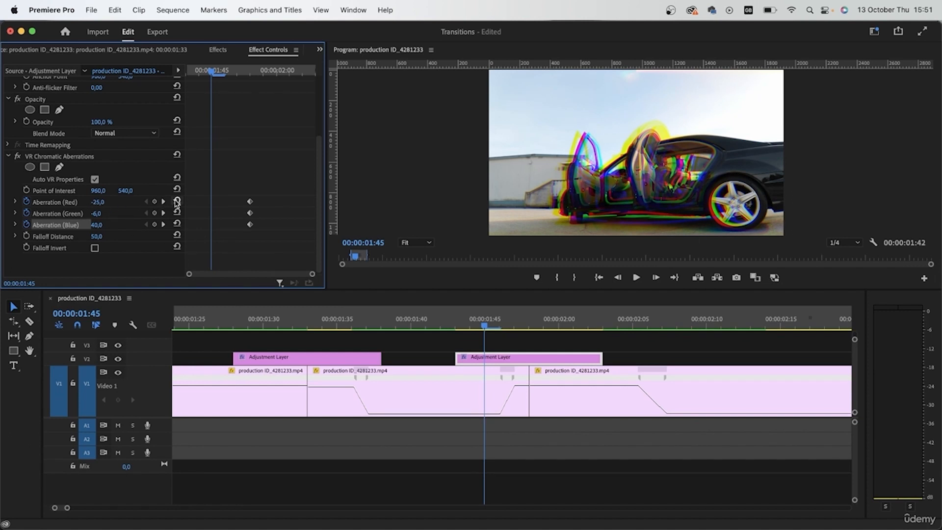
{"action": "left_click", "coordinate": [104, 202]}
{"action": "type", "text": "0"}
{"action": "left_click", "coordinate": [96, 214]}
{"action": "type", "text": "0"}
{"action": "left_click", "coordinate": [97, 225]}
{"action": "type", "text": "0"}
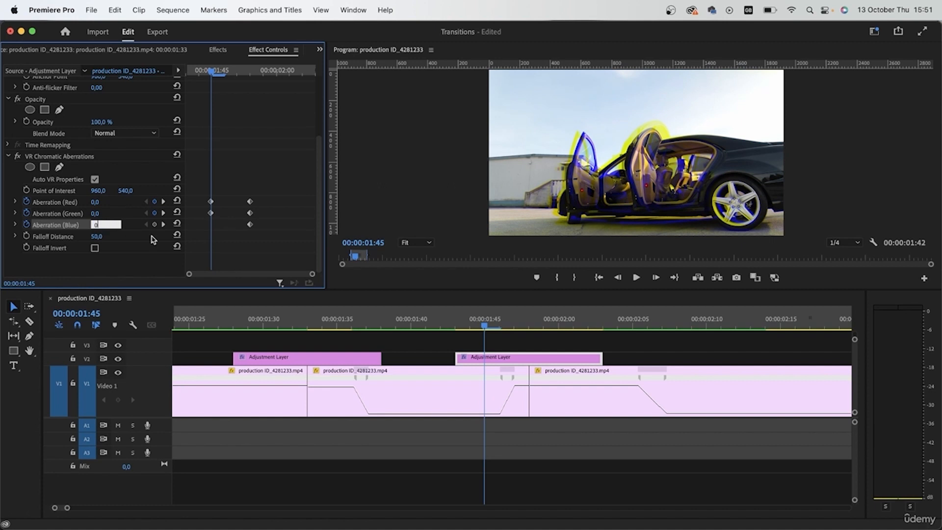
Add keyframes of 0 for all three aberration colors at 00:00:02:01 and scrub back through the effect.
{"action": "left_click", "coordinate": [253, 75]}
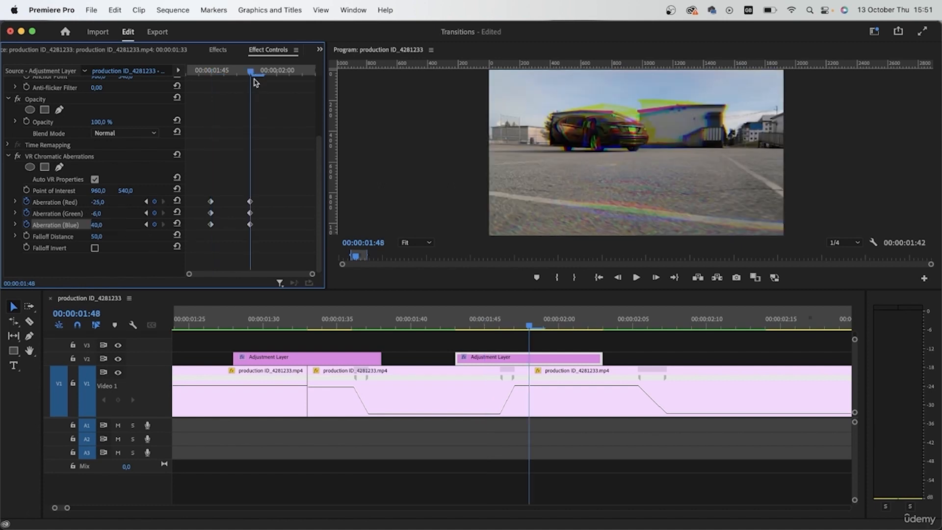
{"action": "left_click_drag", "start_coordinate": [251, 73], "coordinate": [290, 84]}
{"action": "left_click", "coordinate": [97, 202]}
{"action": "type", "text": "0"}
{"action": "left_click", "coordinate": [104, 213]}
{"action": "type", "text": "0"}
{"action": "key", "text": "Tab"}
{"action": "type", "text": "0"}
{"action": "left_click", "coordinate": [153, 251]}
{"action": "left_click_drag", "start_coordinate": [294, 72], "coordinate": [226, 97]}
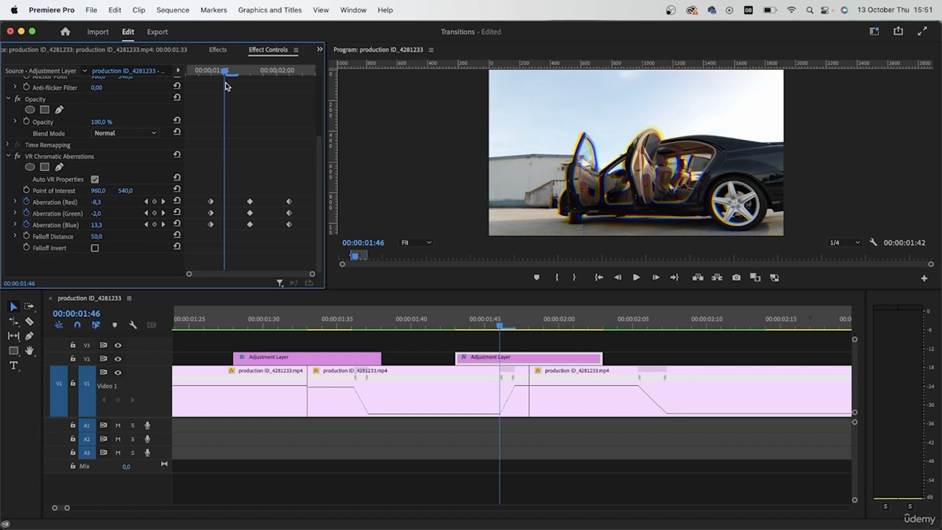
Keyframe Falloff Invert from 00:00:01:45, alternating it on and off at every frame up to 00:00:02:01.
{"action": "left_click_drag", "start_coordinate": [226, 74], "coordinate": [212, 105]}
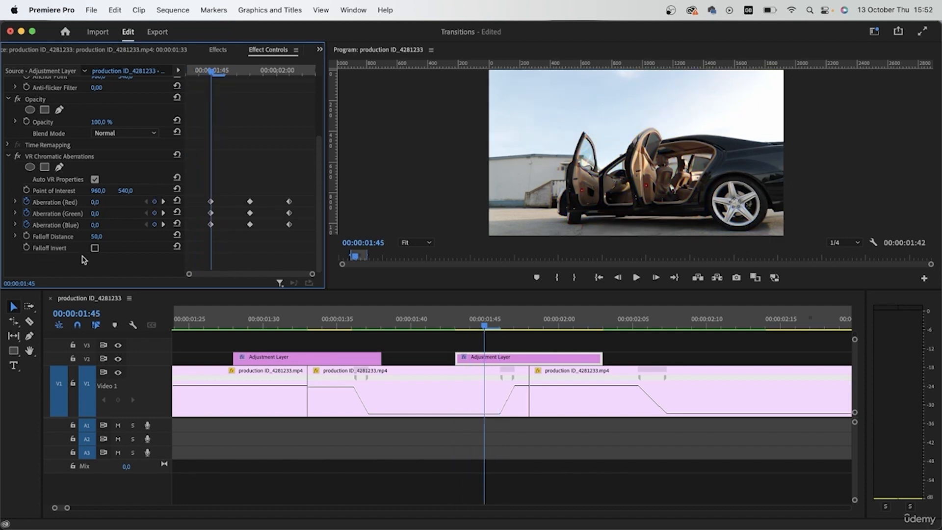
{"action": "left_click", "coordinate": [26, 248]}
{"action": "key", "text": "Right"}
{"action": "left_click", "coordinate": [95, 248]}
{"action": "key", "text": "Right"}
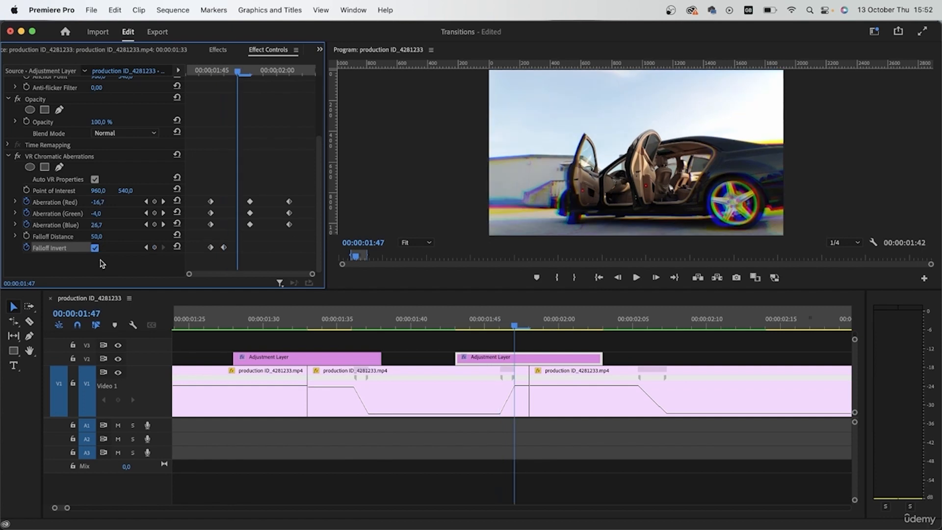
{"action": "left_click", "coordinate": [95, 248]}
{"action": "key", "text": "Right"}
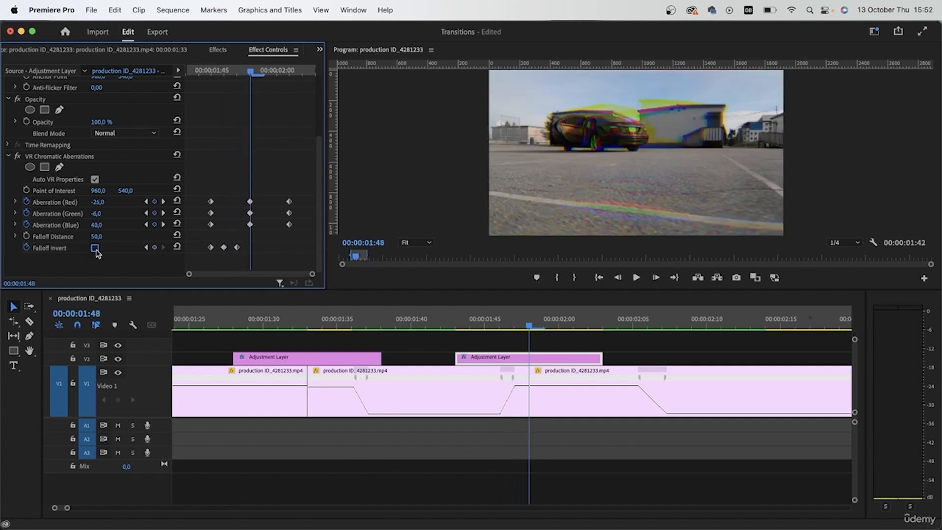
{"action": "left_click", "coordinate": [95, 248]}
{"action": "key", "text": "Right"}
{"action": "left_click", "coordinate": [95, 248]}
{"action": "key", "text": "Right"}
{"action": "left_click", "coordinate": [95, 248]}
{"action": "key", "text": "Right"}
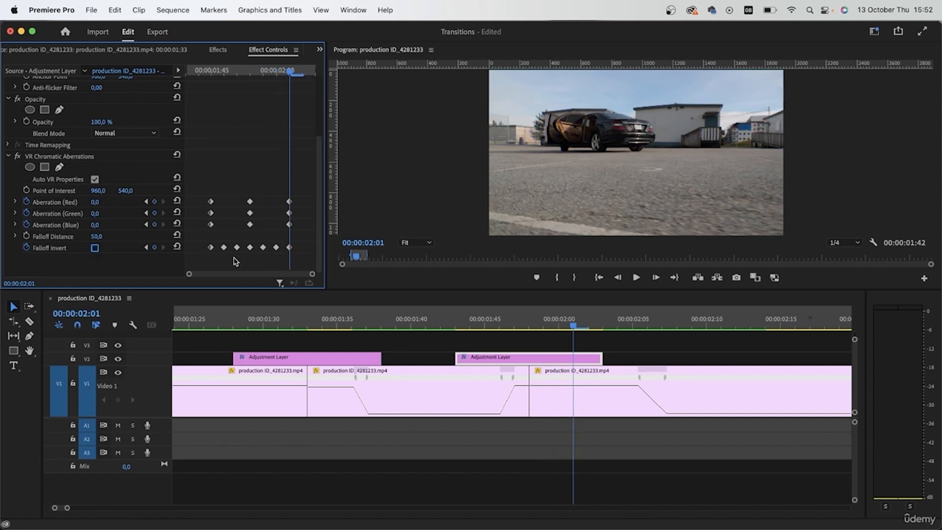
Play and scrub through the second transition to check the chromatic aberration against the speed ramp.
{"action": "left_click_drag", "start_coordinate": [466, 327], "coordinate": [441, 349]}
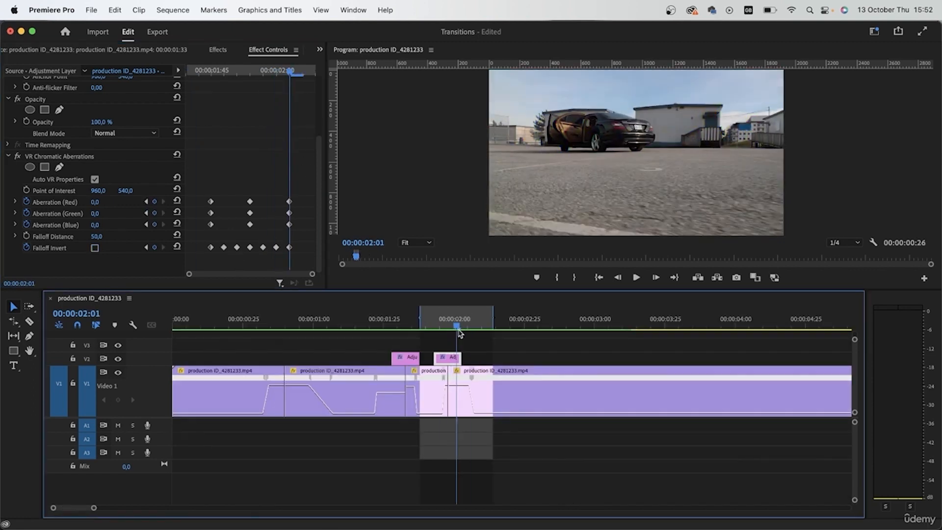
{"action": "key", "text": "space"}
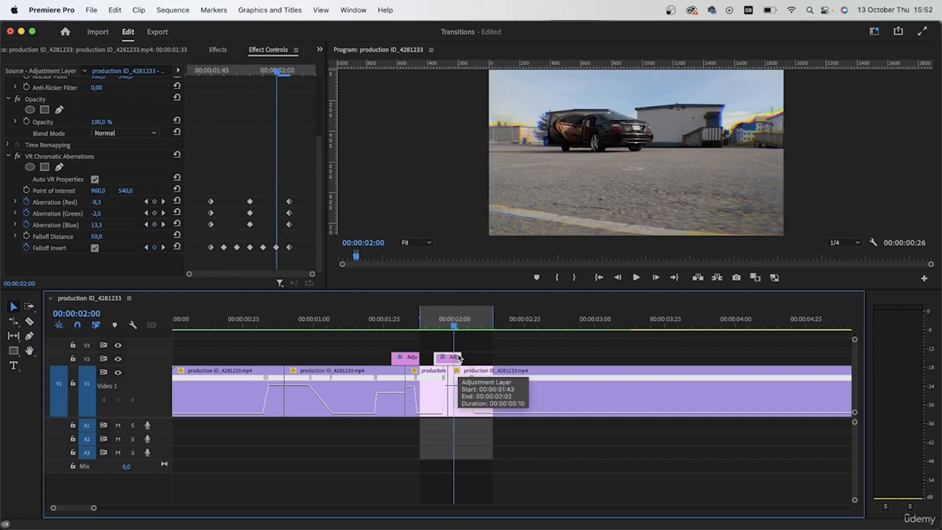
{"action": "scroll", "coordinate": [465, 387], "scroll_direction": "up", "scroll_amount": 5}
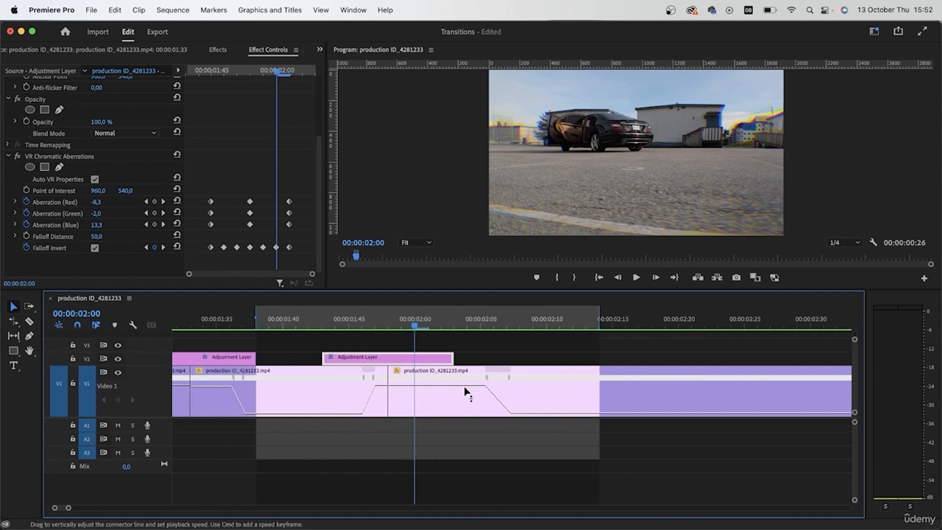
{"action": "left_click_drag", "start_coordinate": [413, 325], "coordinate": [444, 362]}
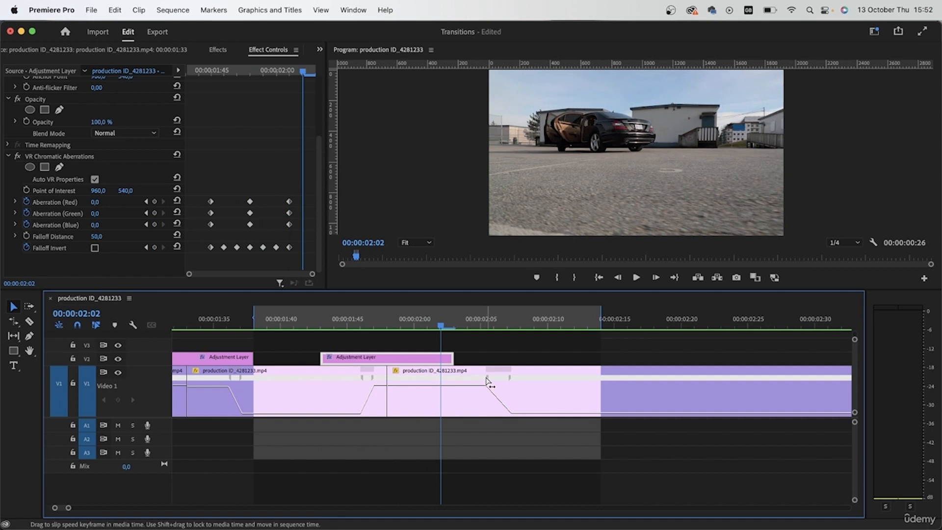
{"action": "left_click", "coordinate": [357, 327]}
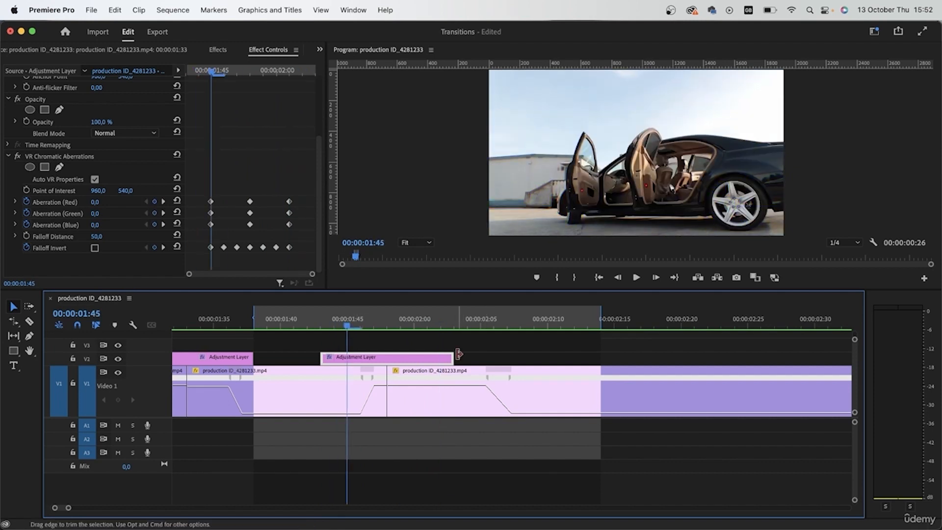
Extend the end of the second adjustment layer to about 00:00:02:08, past the end of the speed ramp.
{"action": "left_click", "coordinate": [453, 321]}
{"action": "key", "text": "Right"}
{"action": "key", "text": "Right"}
{"action": "key", "text": "Right"}
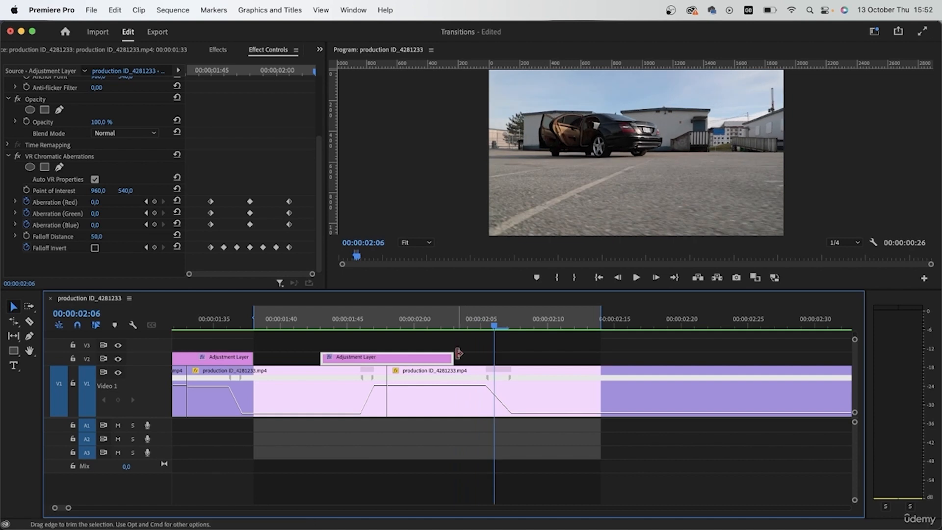
{"action": "left_click_drag", "start_coordinate": [453, 357], "coordinate": [497, 357]}
Extend the second adjustment layer's start back to 00:00:01:38 so it meets the first adjustment layer.
{"action": "key", "text": "Right"}
{"action": "key", "text": "Right"}
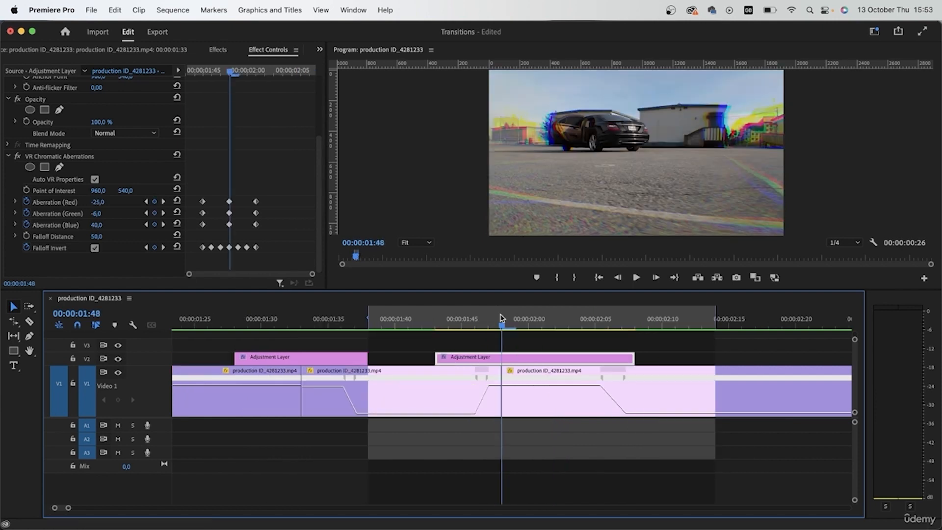
{"action": "key", "text": "Left"}
{"action": "key", "text": "Left"}
{"action": "key", "text": "Left"}
{"action": "key", "text": "Left"}
{"action": "key", "text": "Left"}
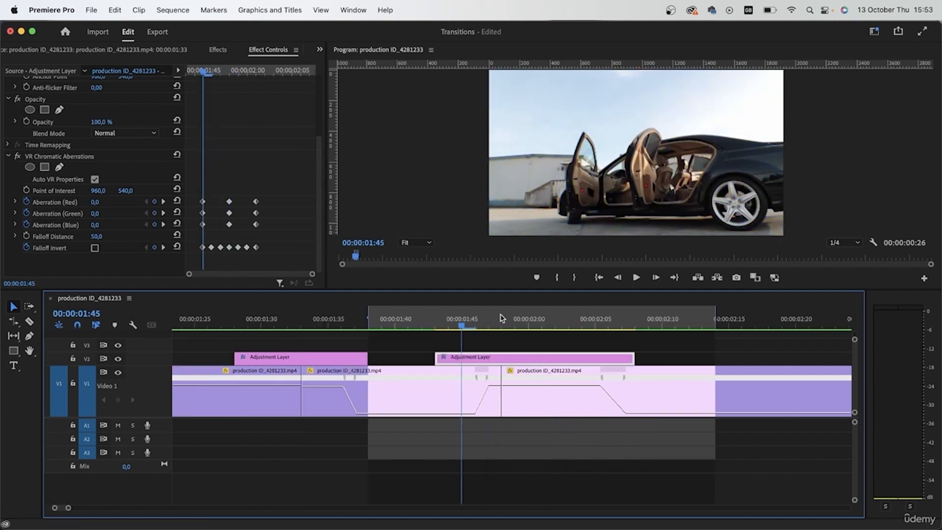
{"action": "key", "text": "Left"}
{"action": "key", "text": "Left"}
{"action": "key", "text": "Left"}
{"action": "key", "text": "Left"}
{"action": "key", "text": "Left"}
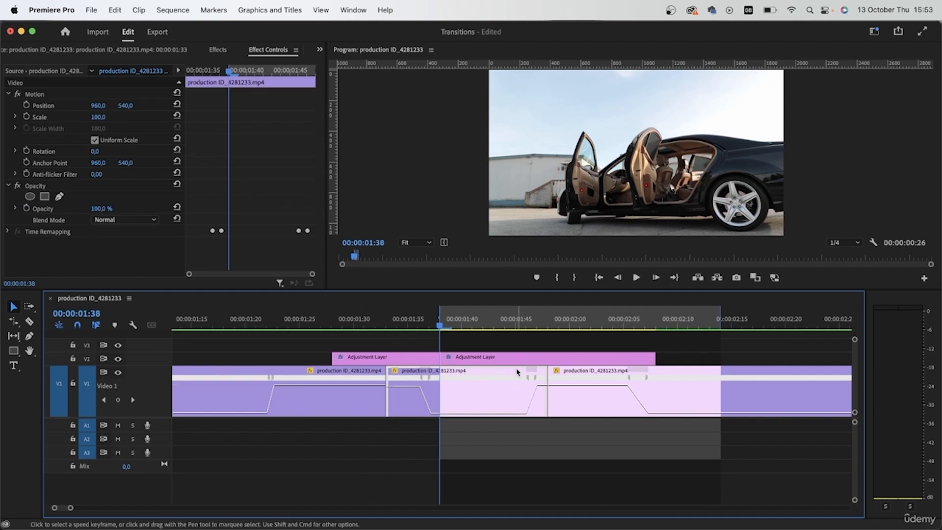
In the second adjustment layer, go to 00:00:01:43 and select the first Red, Green and Blue aberration keyframes.
{"action": "left_click", "coordinate": [517, 357]}
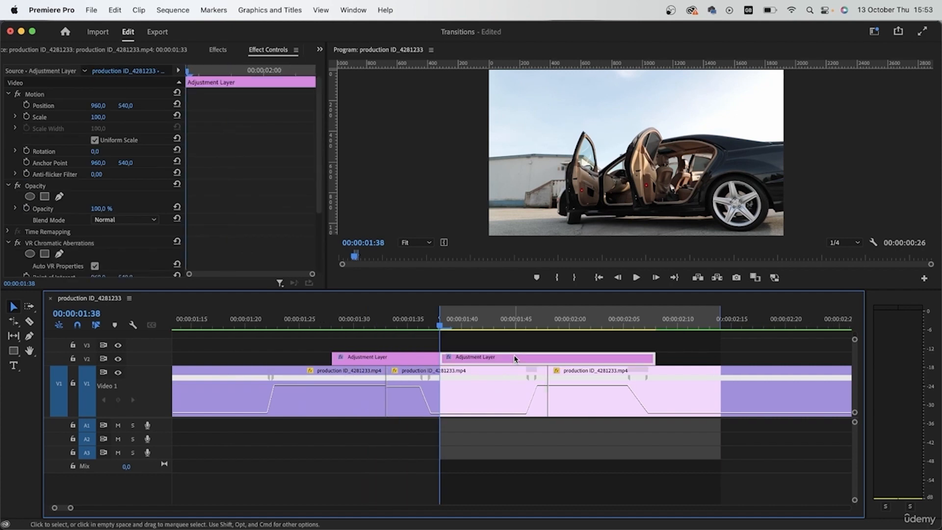
{"action": "key", "text": "shift+Right"}
{"action": "key", "text": "shift+Right"}
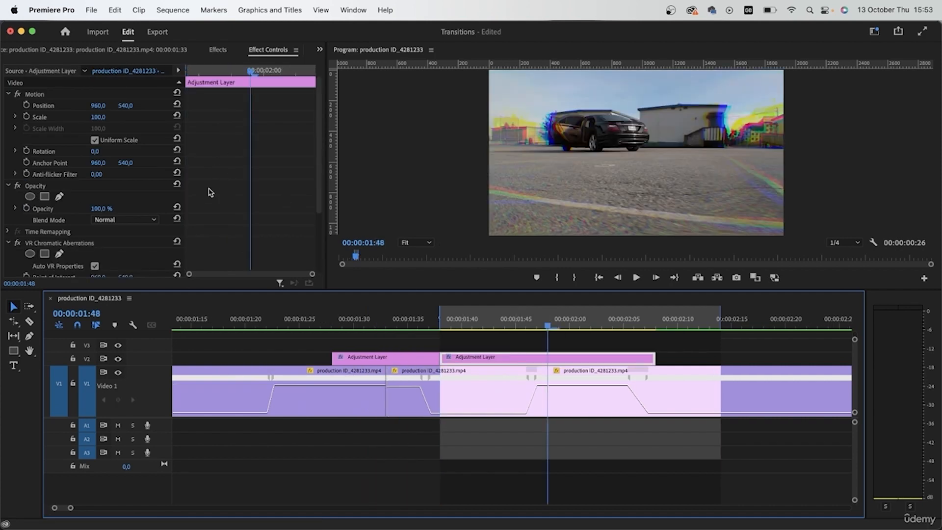
{"action": "scroll", "coordinate": [210, 191], "scroll_direction": "down", "scroll_amount": 4}
{"action": "key", "text": "Left"}
{"action": "key", "text": "Left"}
{"action": "key", "text": "Left"}
{"action": "key", "text": "Left"}
{"action": "key", "text": "Left"}
{"action": "left_click_drag", "start_coordinate": [224, 191], "coordinate": [237, 226]}
Move the stacked V3 clips and the V4 adjustment layer down to V1 and V2, after the first glitch transition.
{"action": "key", "text": "space"}
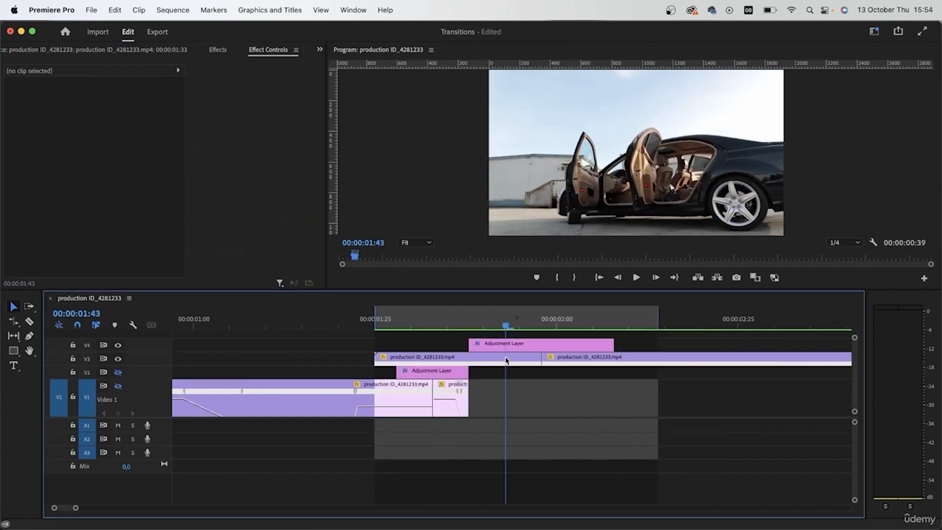
{"action": "left_click_drag", "start_coordinate": [506, 361], "coordinate": [452, 358]}
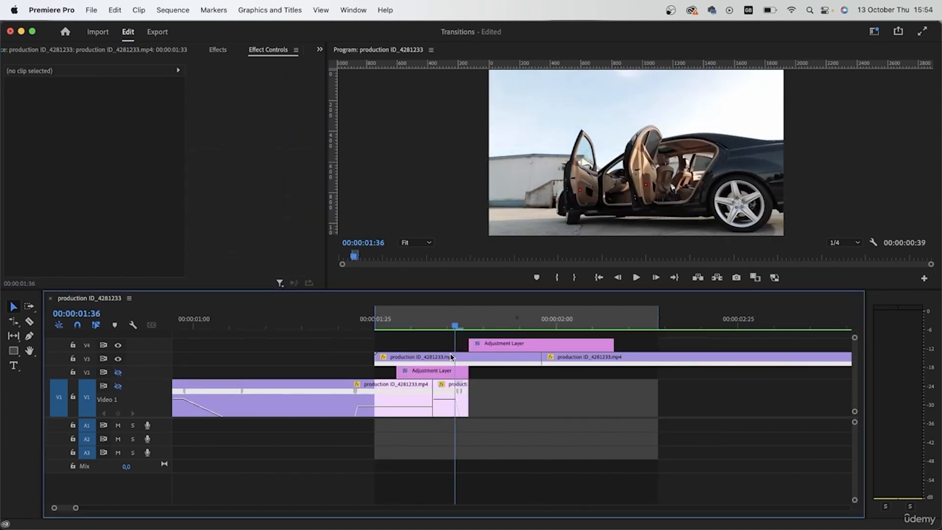
{"action": "left_click_drag", "start_coordinate": [611, 383], "coordinate": [602, 416]}
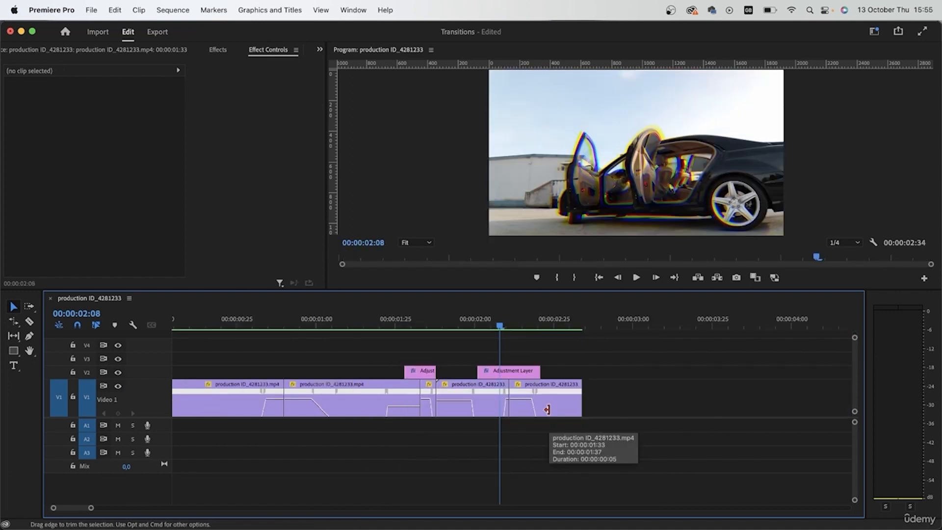